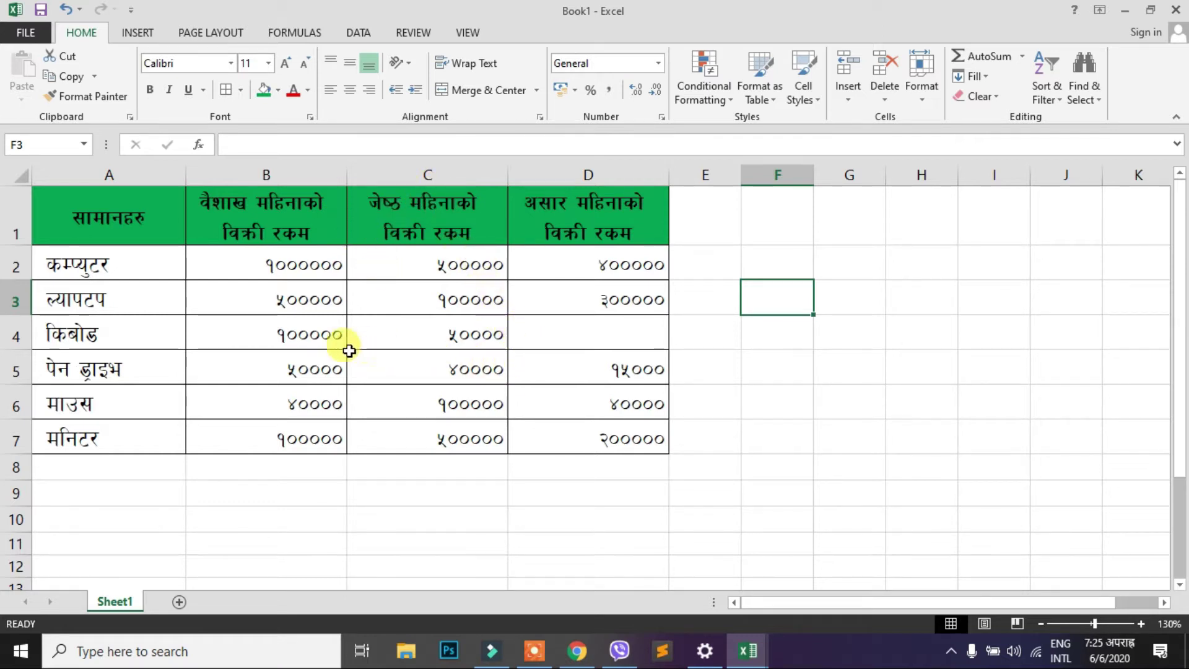
Select the sales table A1:D7, then columns B, C and D in turn.
{"action": "left_click_drag", "start_coordinate": [116, 243], "coordinate": [604, 442]}
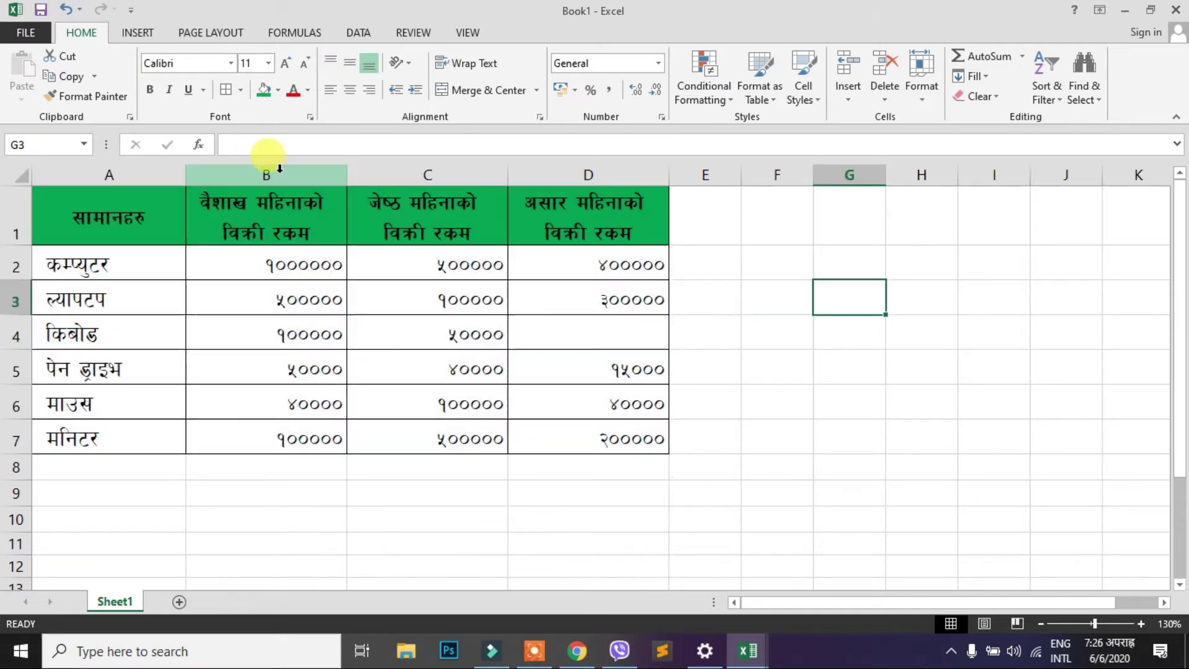
{"action": "left_click", "coordinate": [299, 173]}
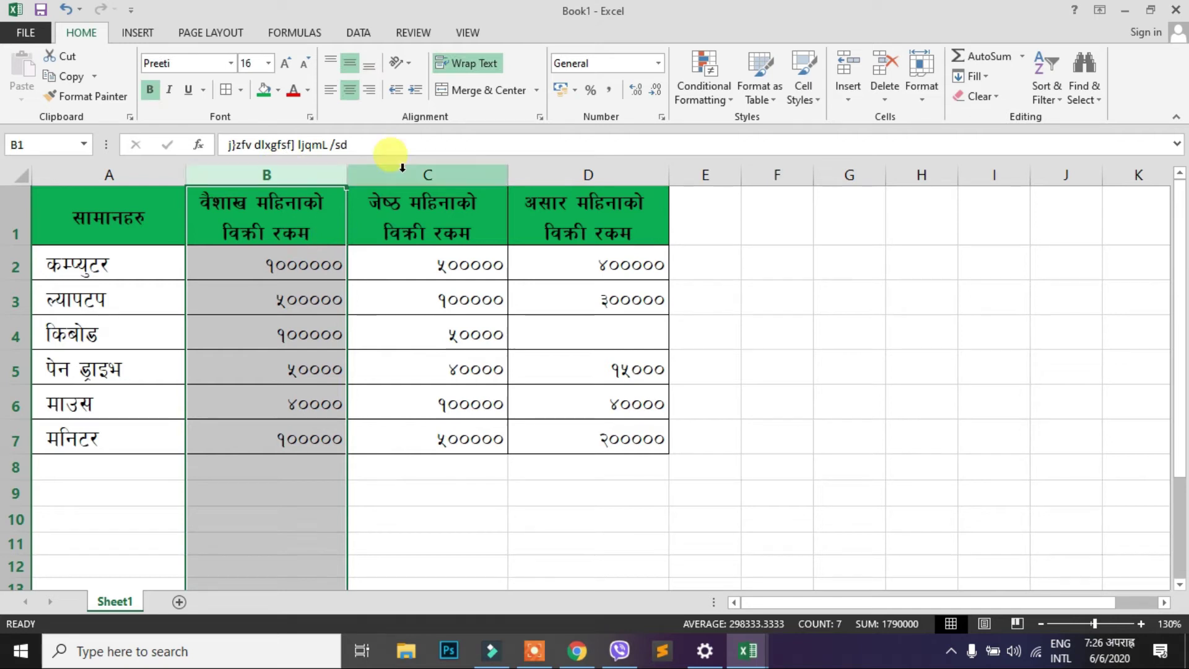
{"action": "left_click", "coordinate": [432, 168]}
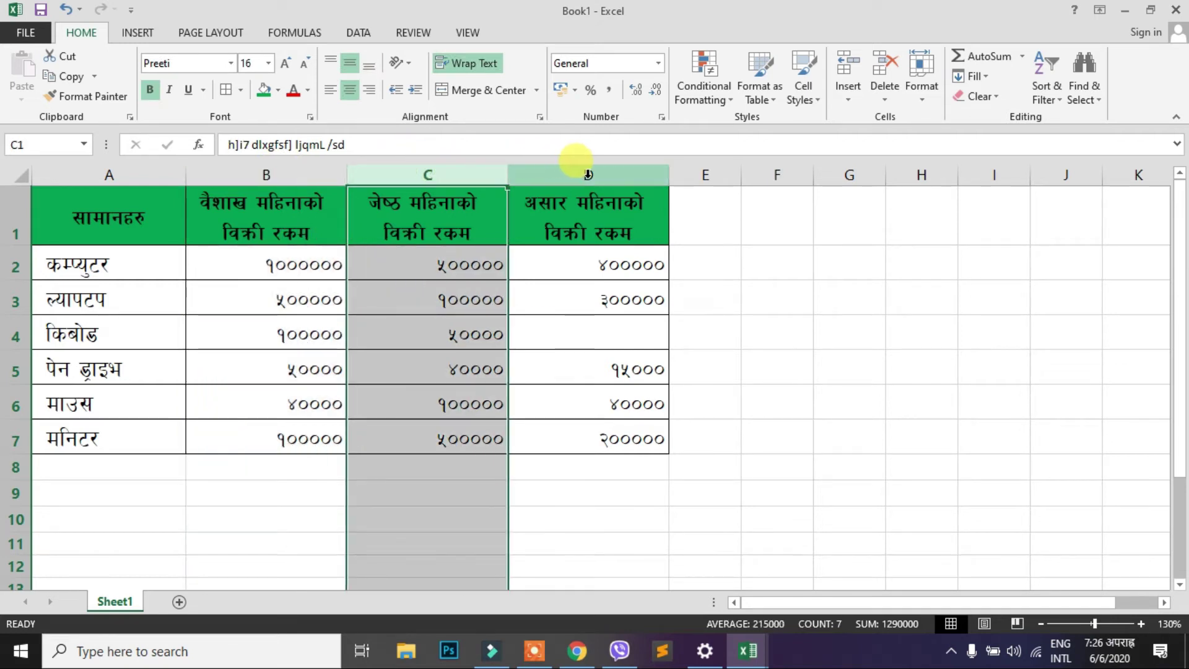
{"action": "left_click", "coordinate": [587, 172]}
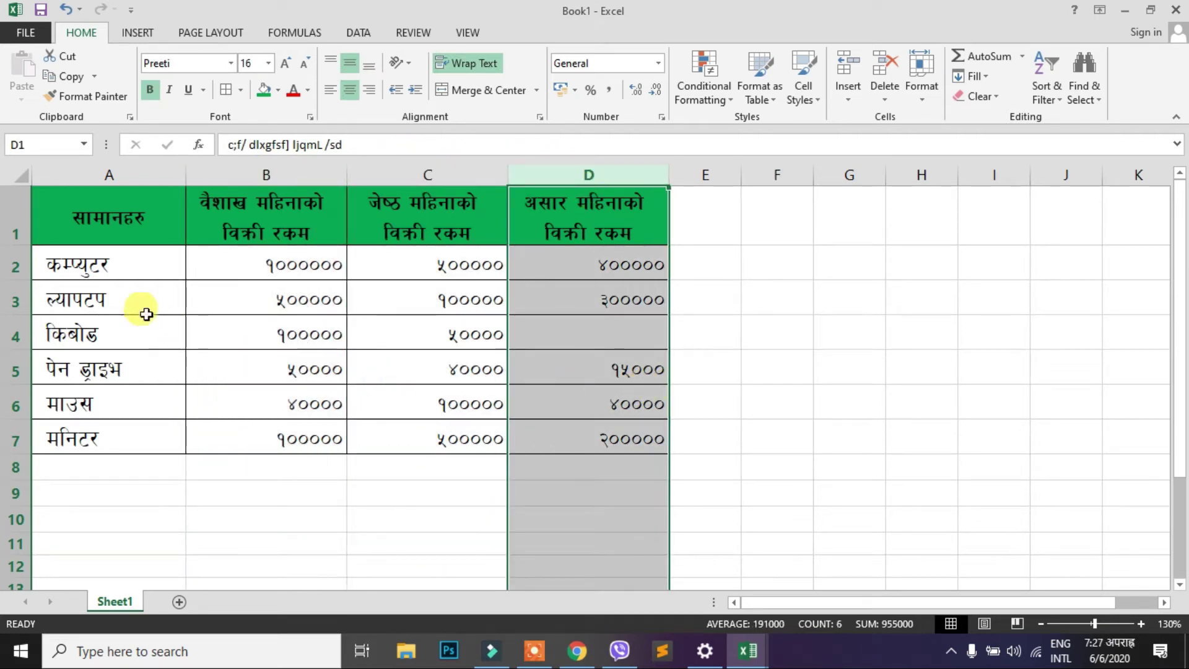
Select the entire rows 2 through 7 one after another.
{"action": "left_click", "coordinate": [14, 266]}
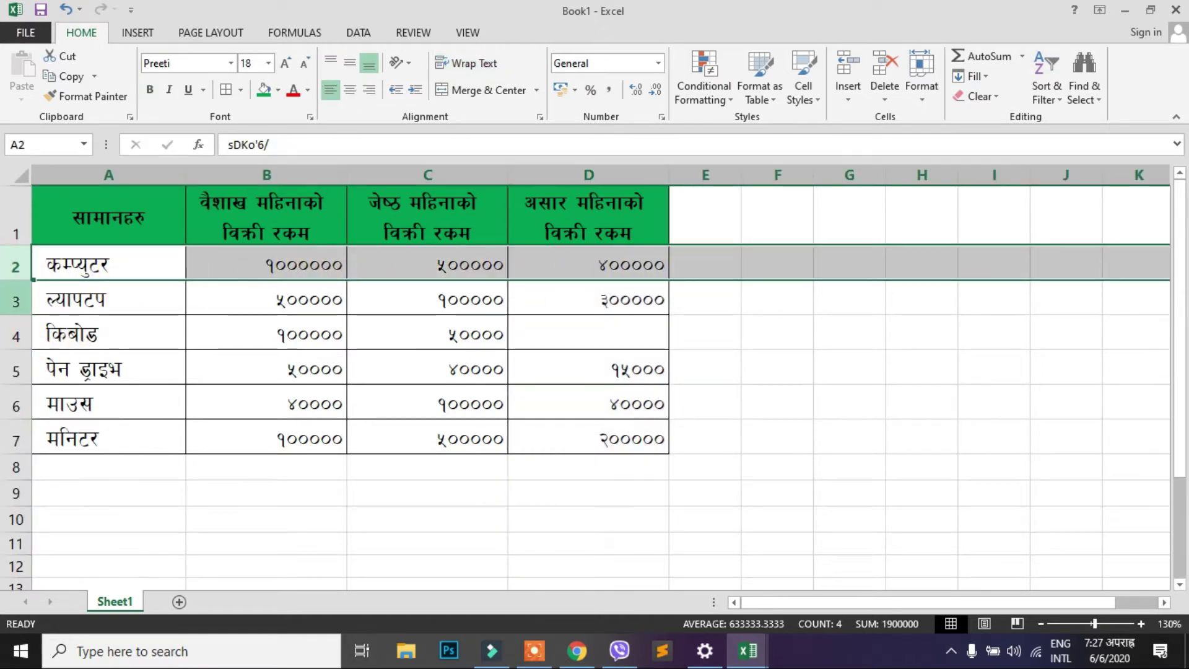
{"action": "left_click", "coordinate": [16, 310]}
{"action": "left_click", "coordinate": [13, 336]}
{"action": "left_click", "coordinate": [15, 370]}
{"action": "left_click", "coordinate": [15, 406]}
{"action": "left_click", "coordinate": [15, 440]}
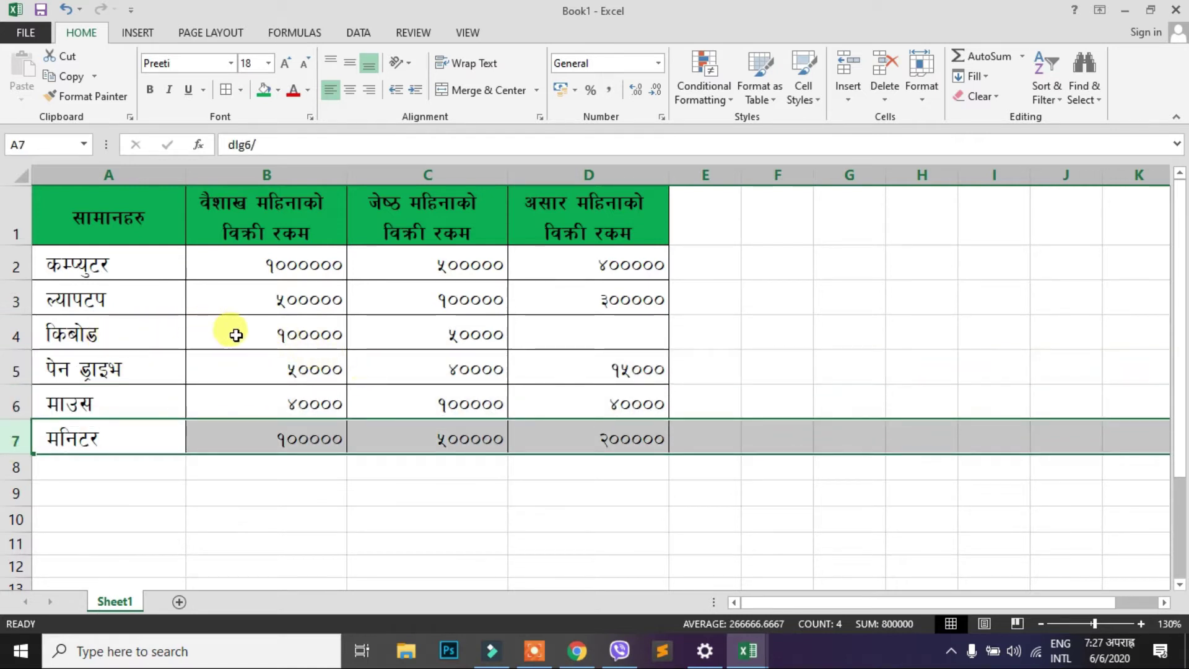
Insert a blank cell at B4, shifting row 4's amounts one column right.
{"action": "left_click_drag", "start_coordinate": [229, 332], "coordinate": [421, 334]}
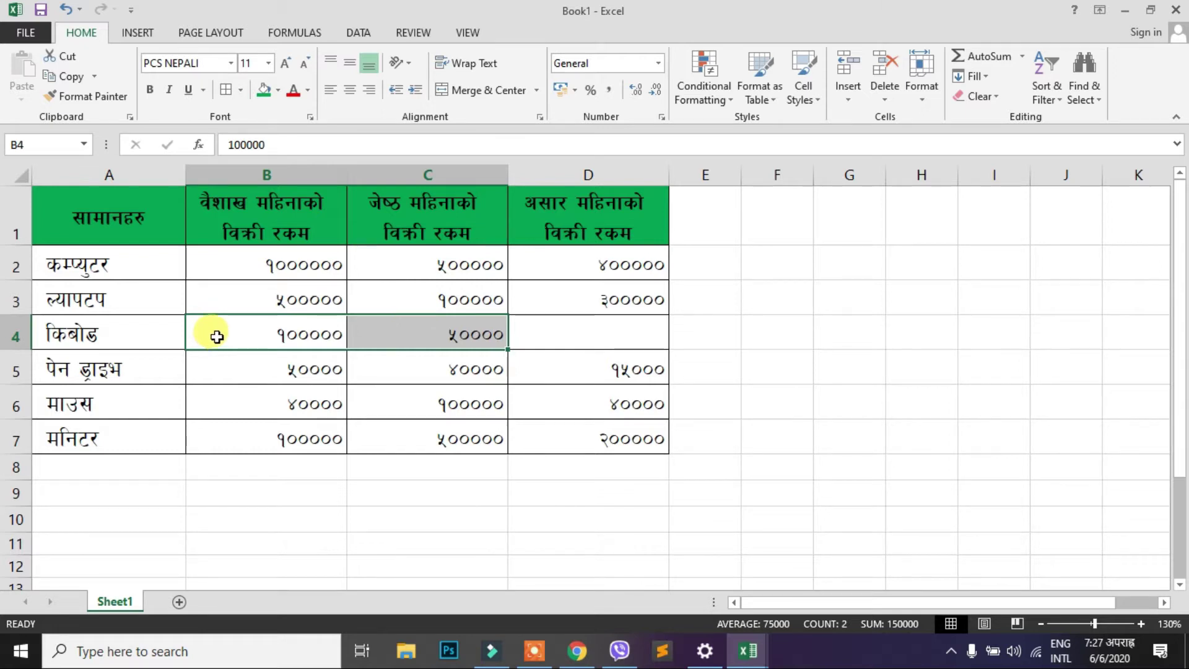
{"action": "left_click", "coordinate": [272, 330]}
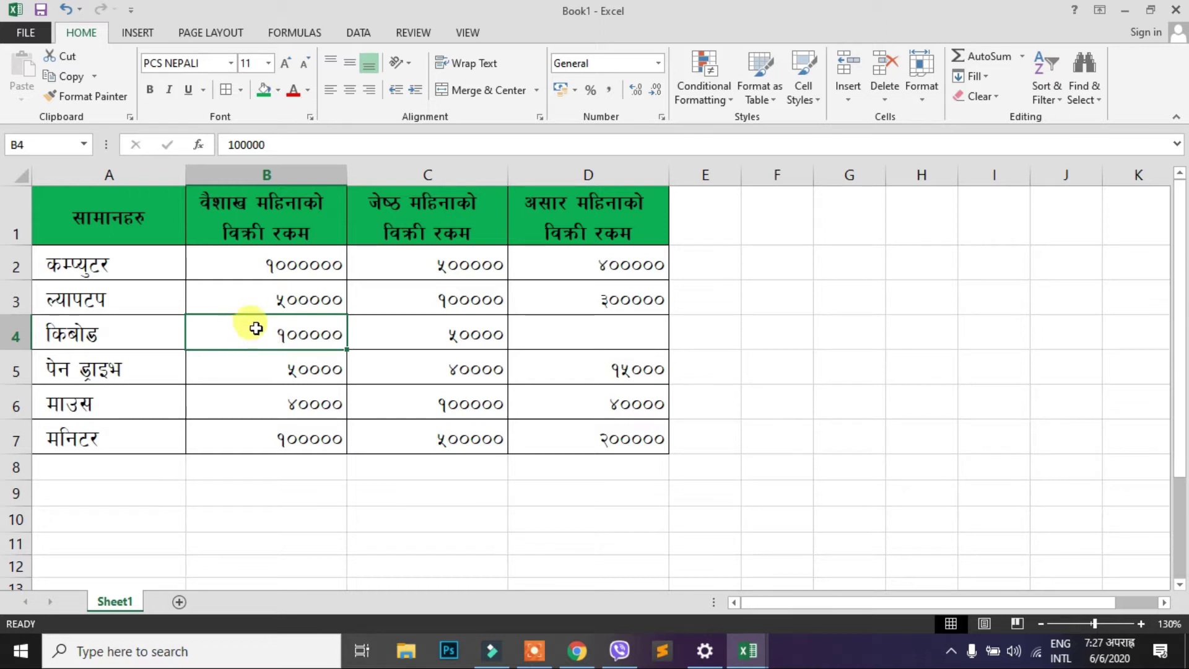
{"action": "left_click", "coordinate": [848, 103]}
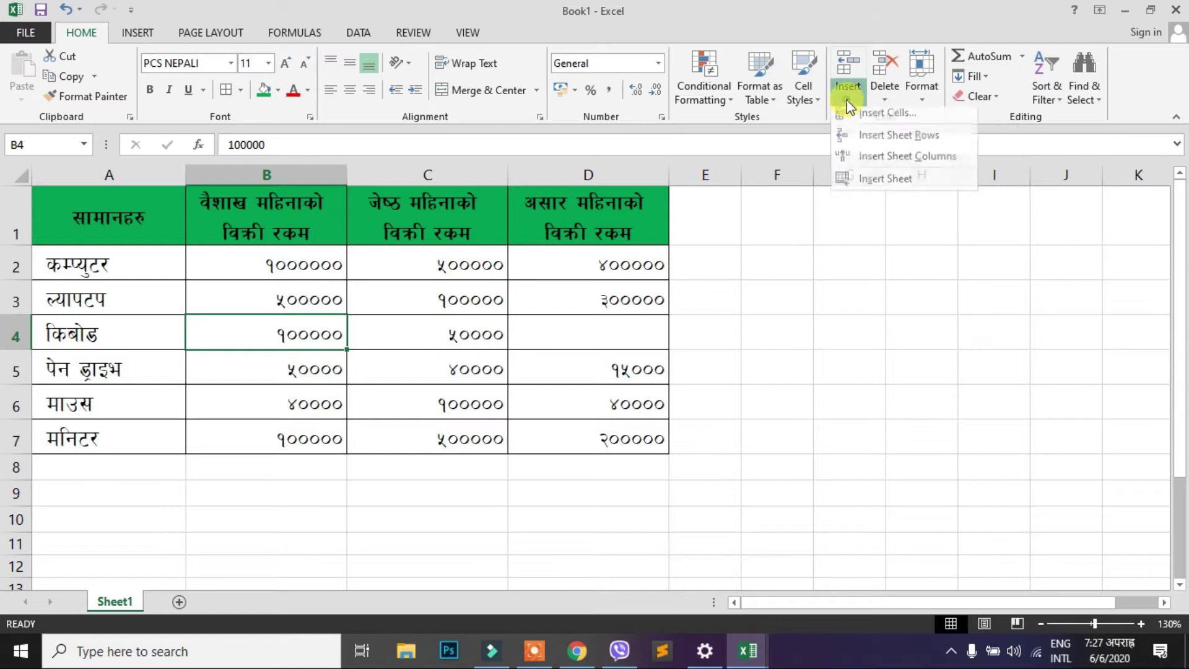
{"action": "left_click", "coordinate": [873, 121]}
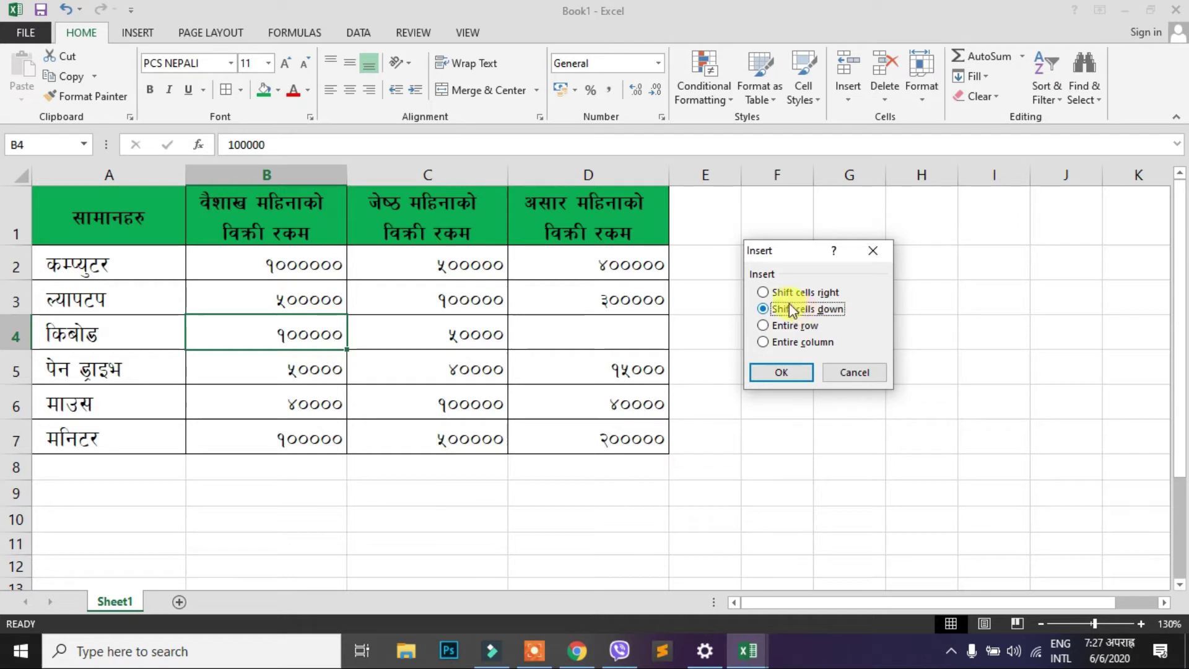
{"action": "left_click", "coordinate": [770, 292]}
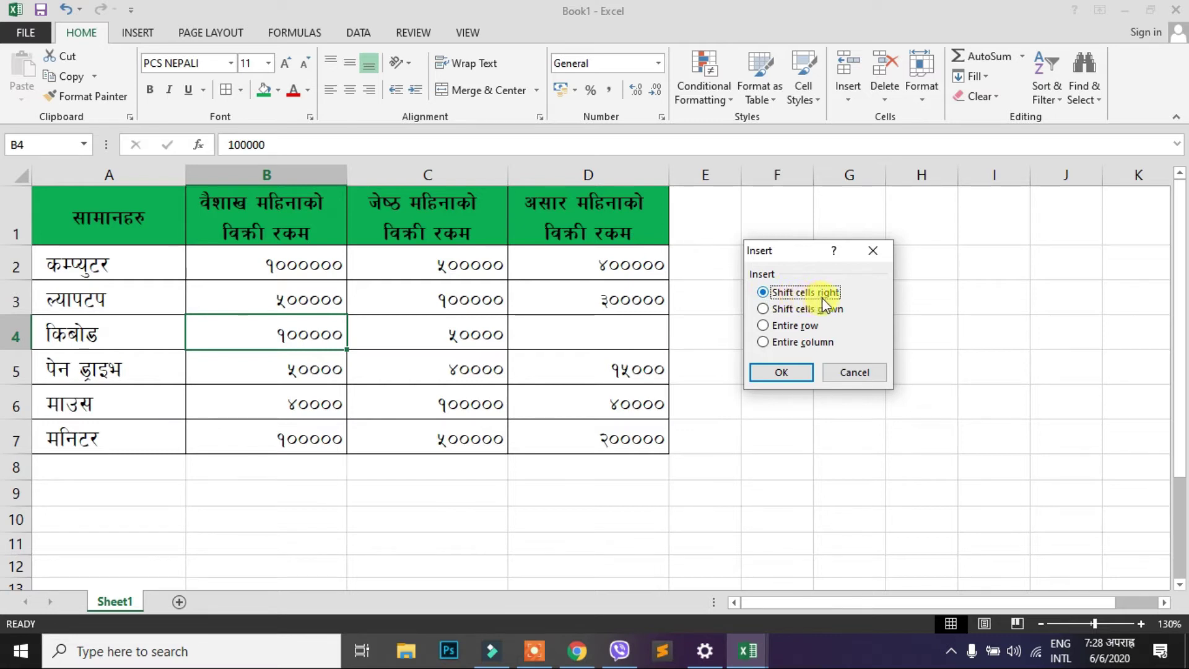
{"action": "left_click", "coordinate": [783, 371]}
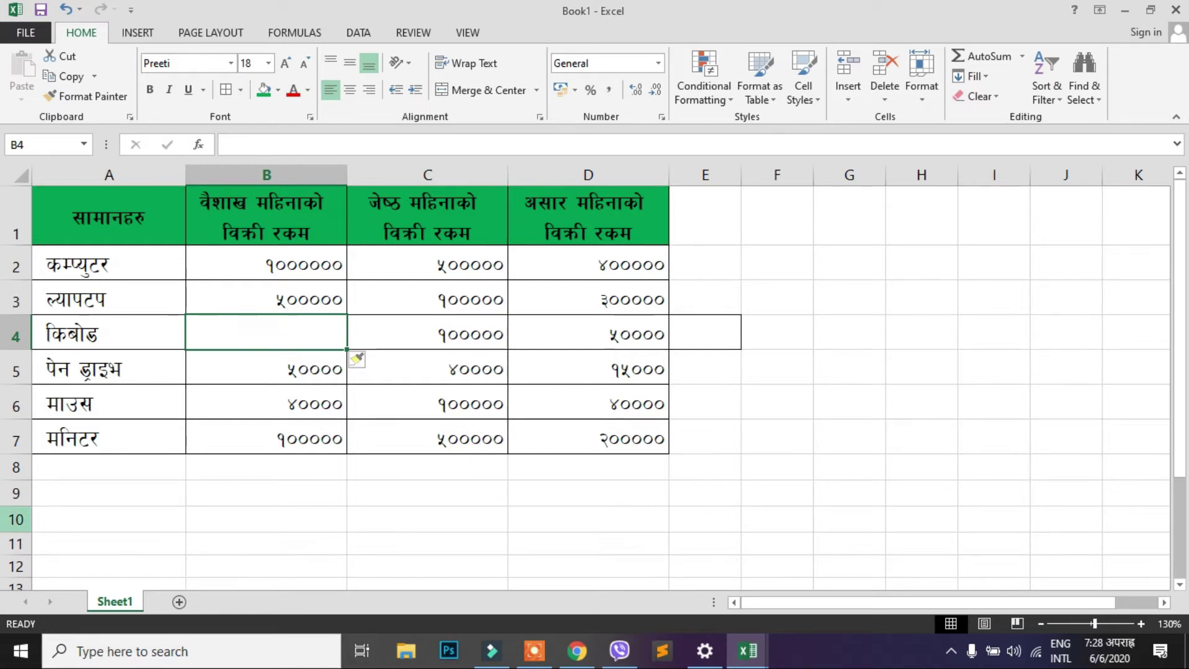
Enter 15000 in B4, then select the whole of row 4.
{"action": "type", "text": "15000"}
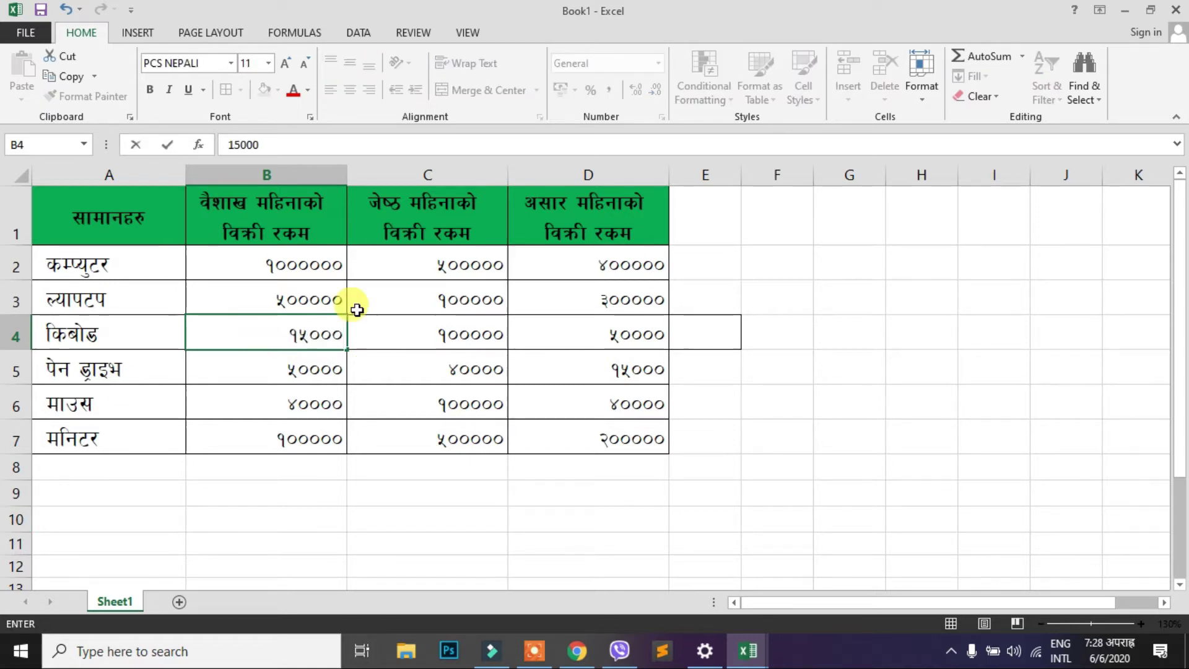
{"action": "key", "text": "Return"}
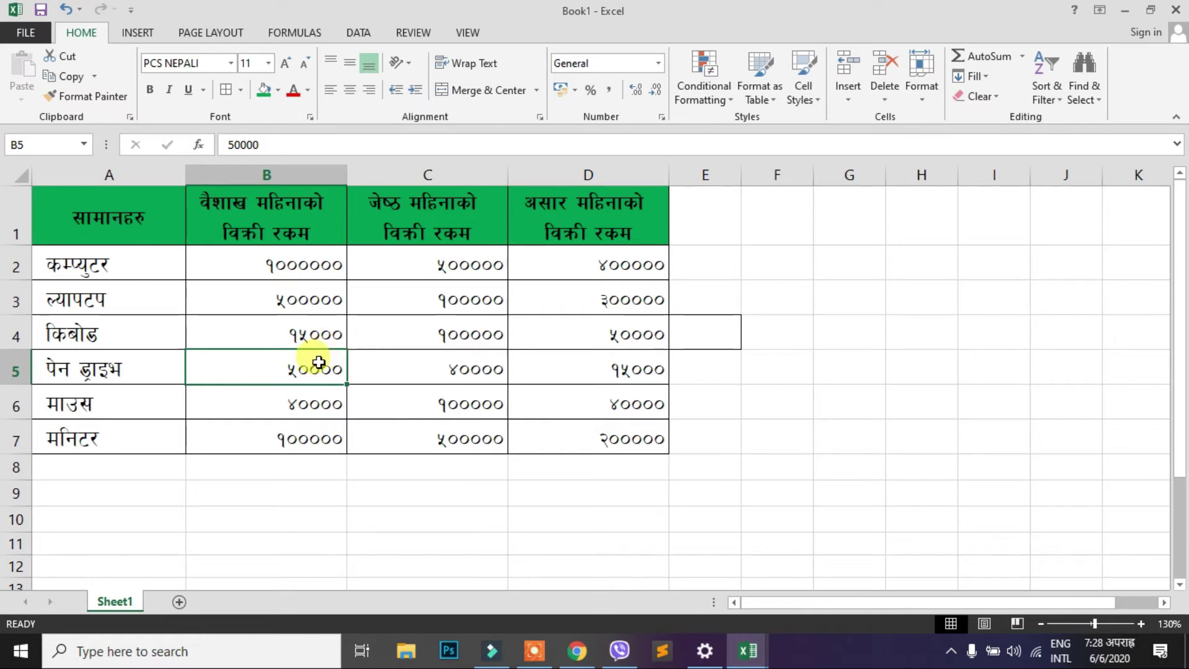
{"action": "key", "text": "Up"}
{"action": "key", "text": "Right"}
{"action": "key", "text": "Right"}
{"action": "key", "text": "Right"}
{"action": "key", "text": "shift+Right"}
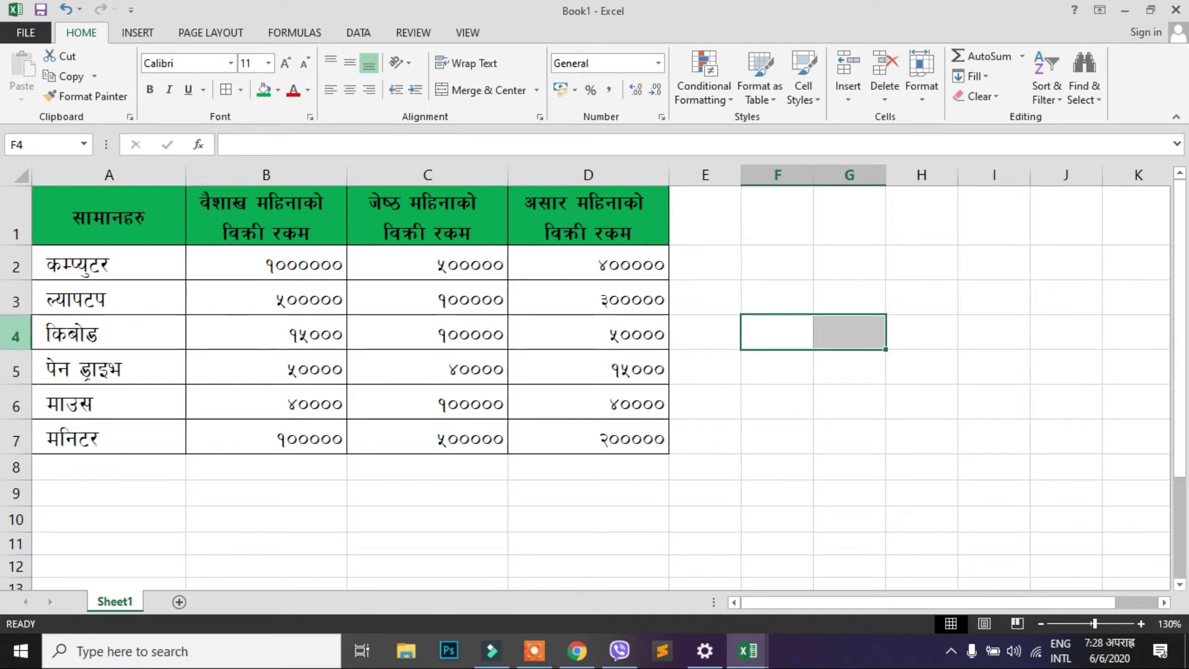
{"action": "left_click", "coordinate": [15, 334]}
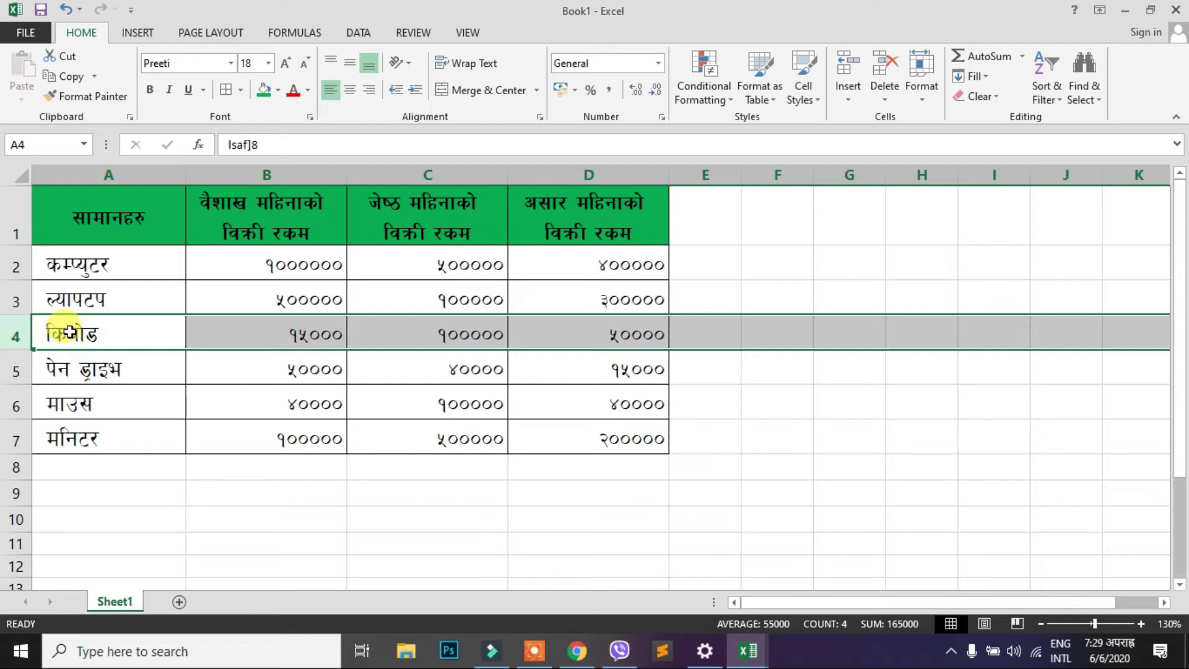
Insert a blank sheet row at row 4, then select B5 holding 15000.
{"action": "left_click", "coordinate": [854, 99]}
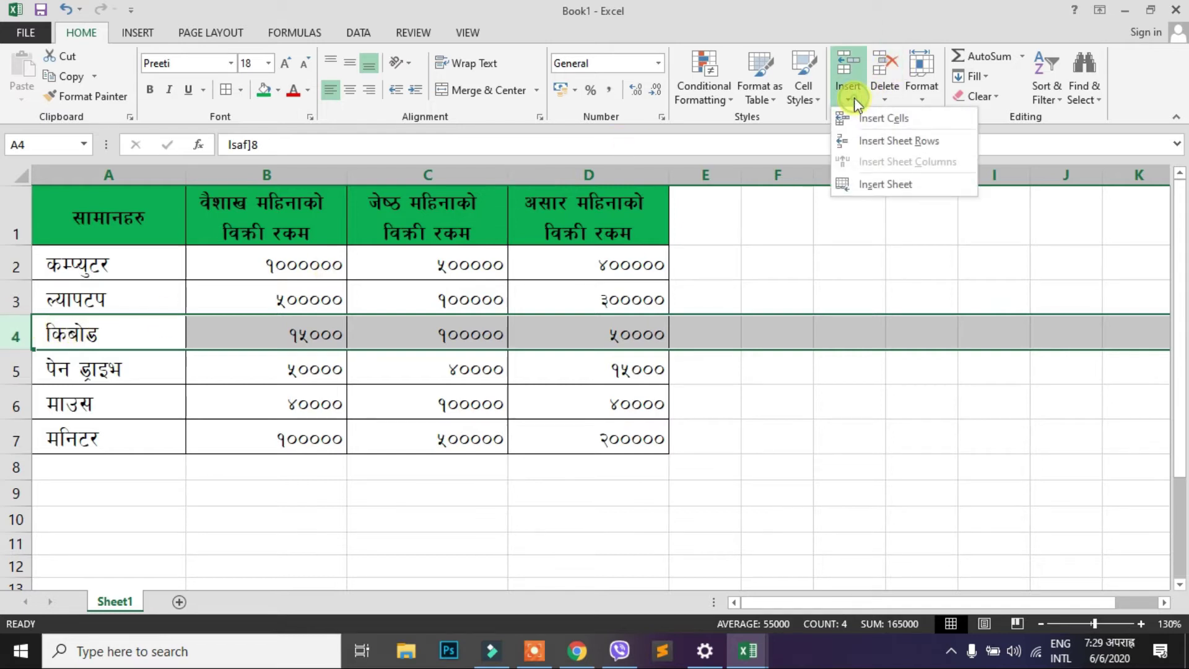
{"action": "left_click", "coordinate": [909, 142]}
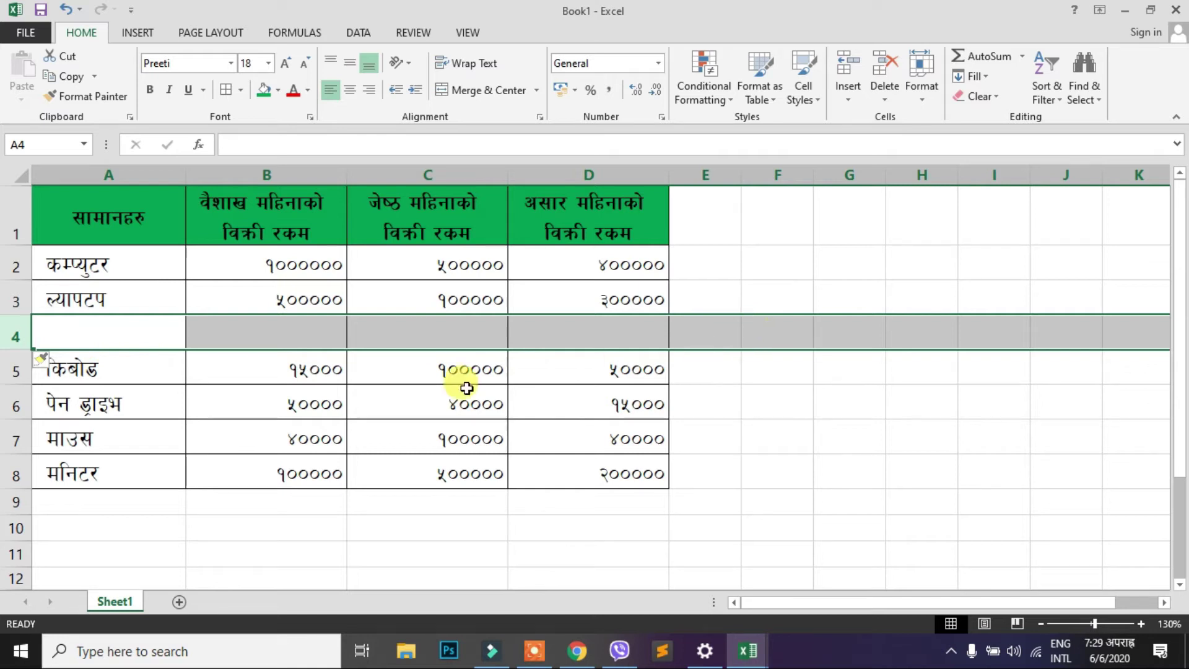
{"action": "left_click", "coordinate": [204, 375]}
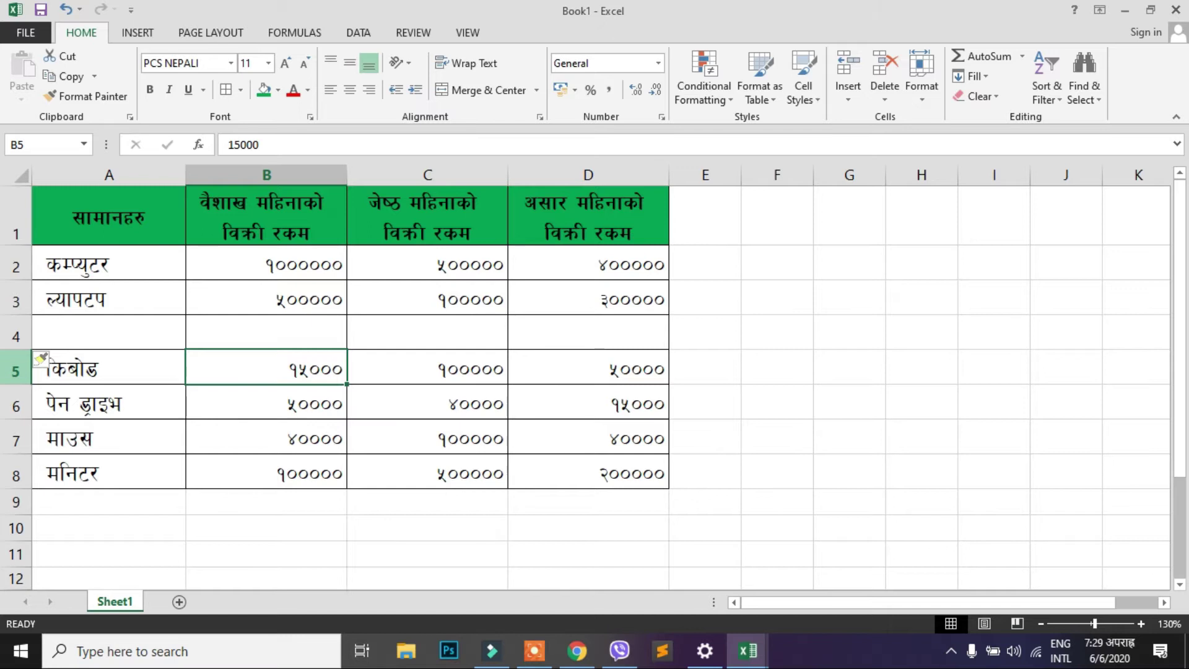
Insert another blank row at row 5 from the row header's context menu.
{"action": "right_click", "coordinate": [11, 371]}
{"action": "right_click", "coordinate": [3, 370]}
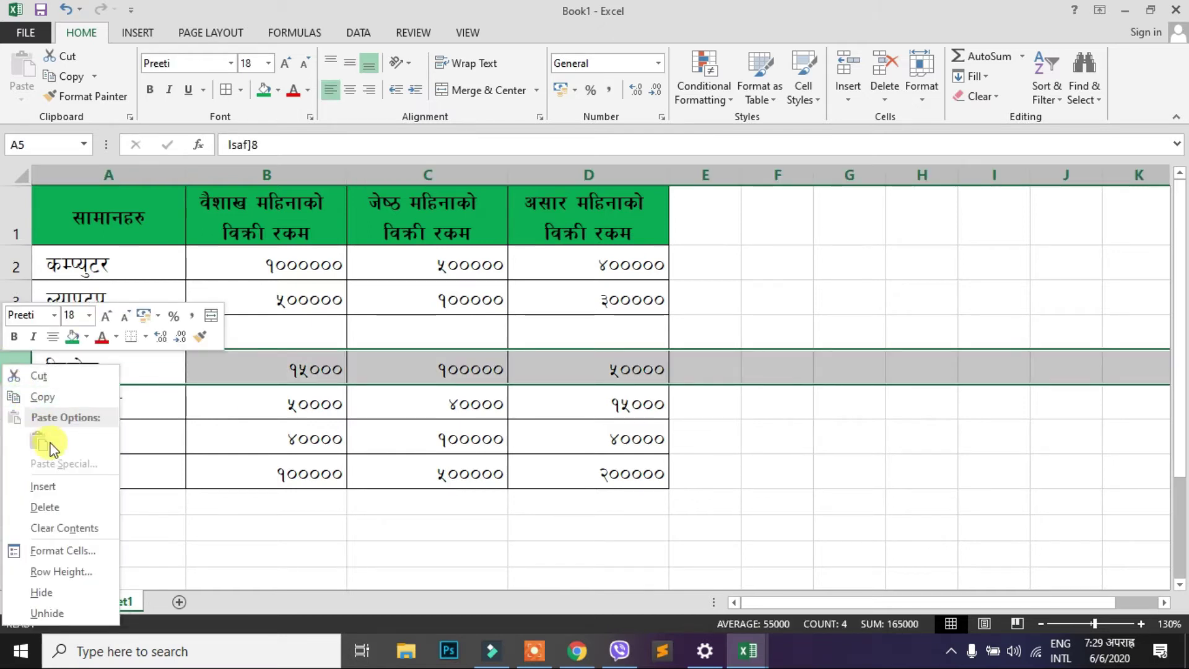
{"action": "left_click", "coordinate": [44, 487]}
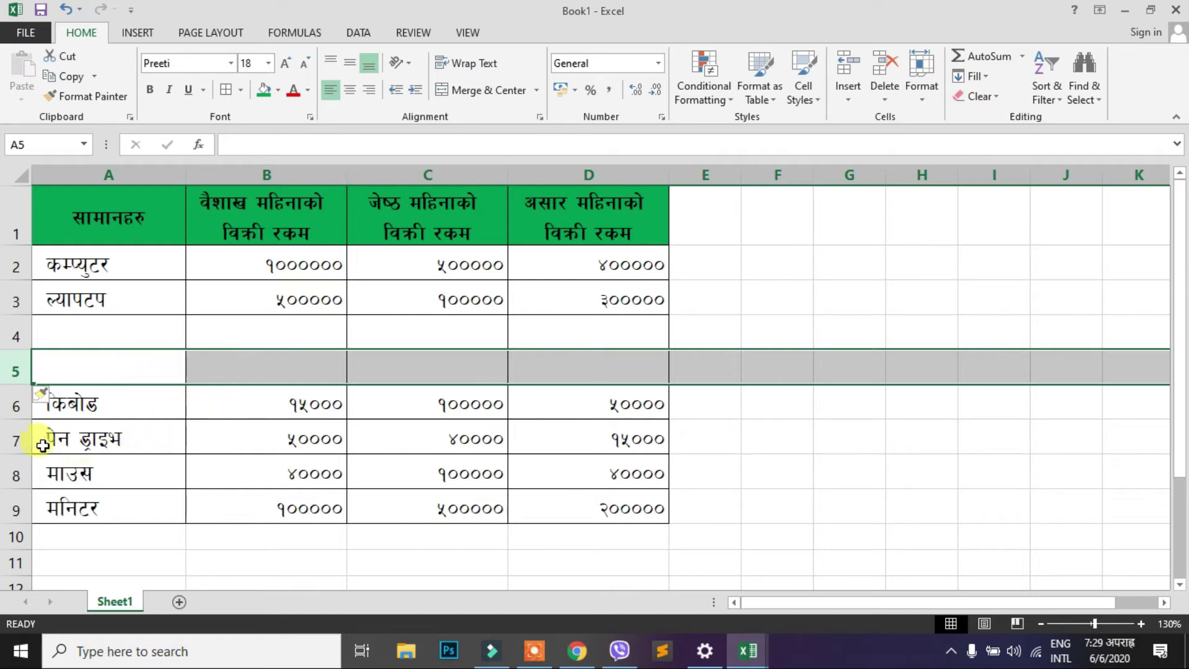
Insert three blank rows at rows 6–8 above the keyboard row, then select row 4.
{"action": "left_click_drag", "start_coordinate": [13, 406], "coordinate": [6, 475]}
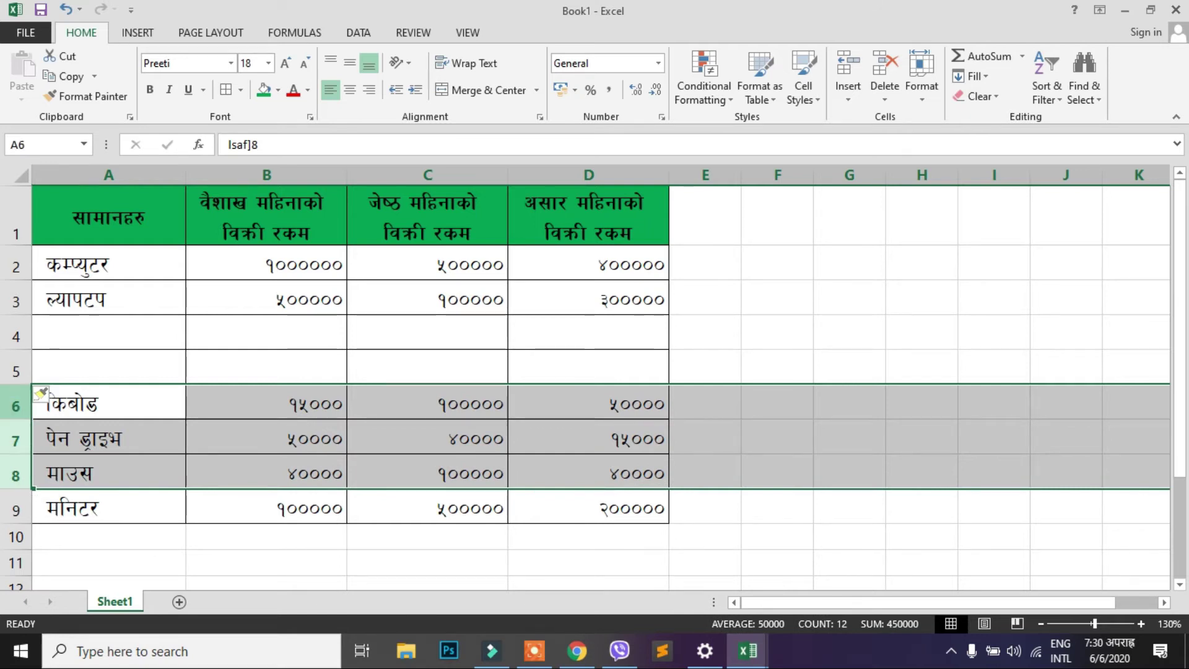
{"action": "right_click", "coordinate": [13, 414]}
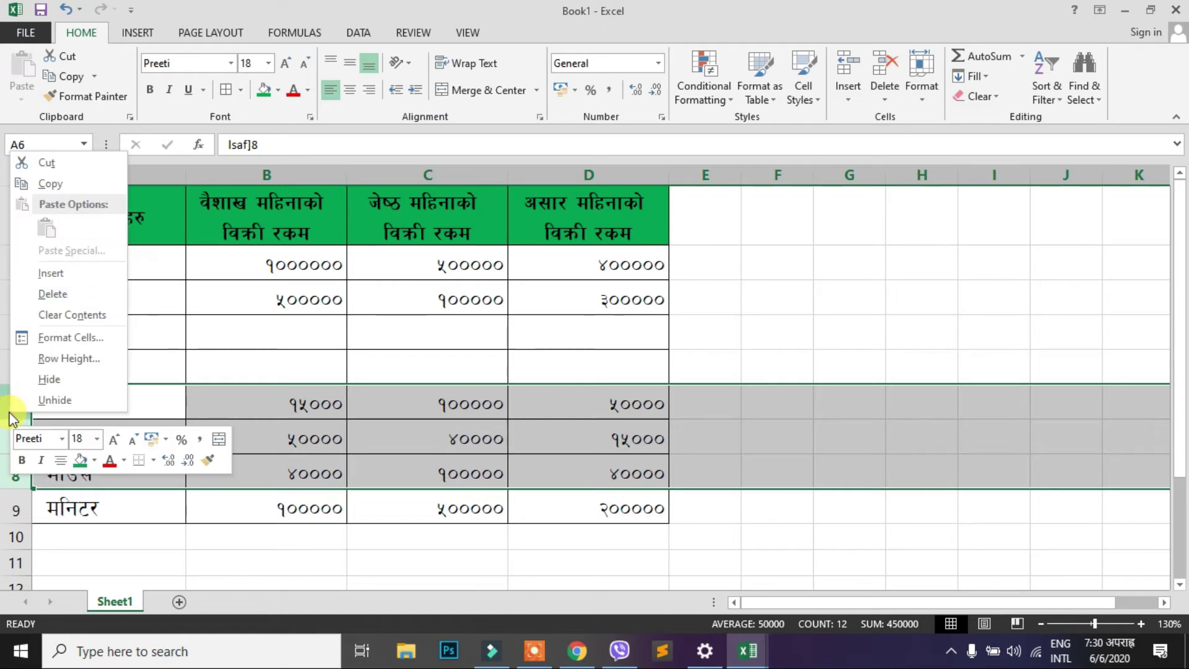
{"action": "left_click", "coordinate": [57, 265]}
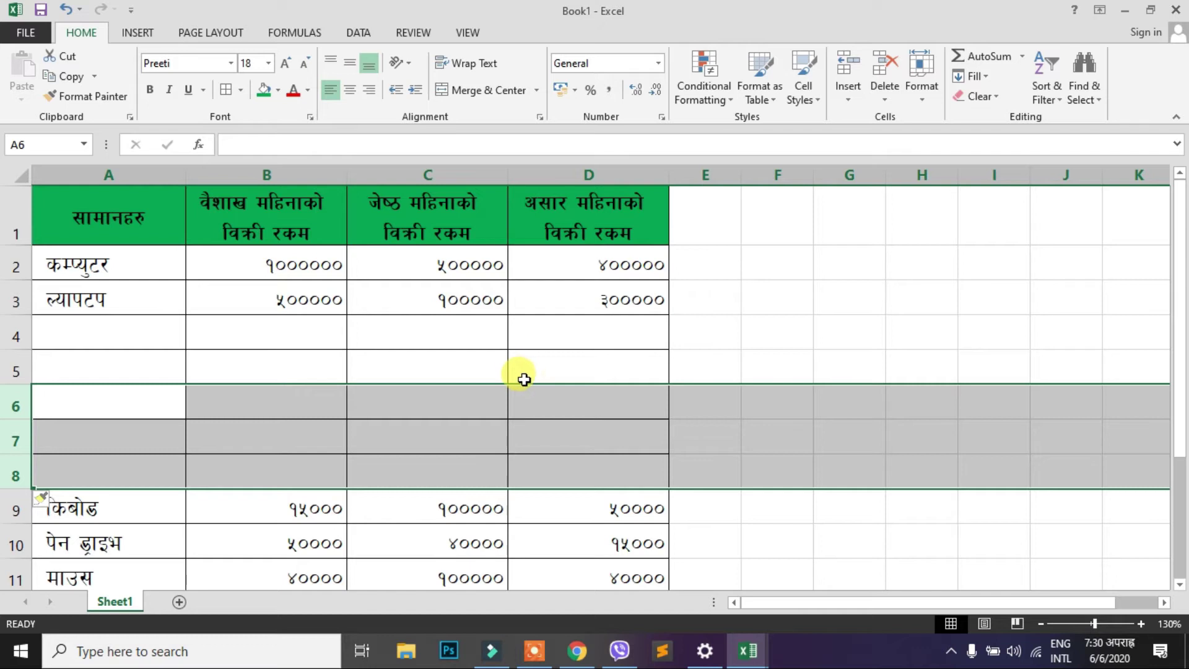
{"action": "left_click", "coordinate": [109, 368]}
{"action": "left_click", "coordinate": [246, 402]}
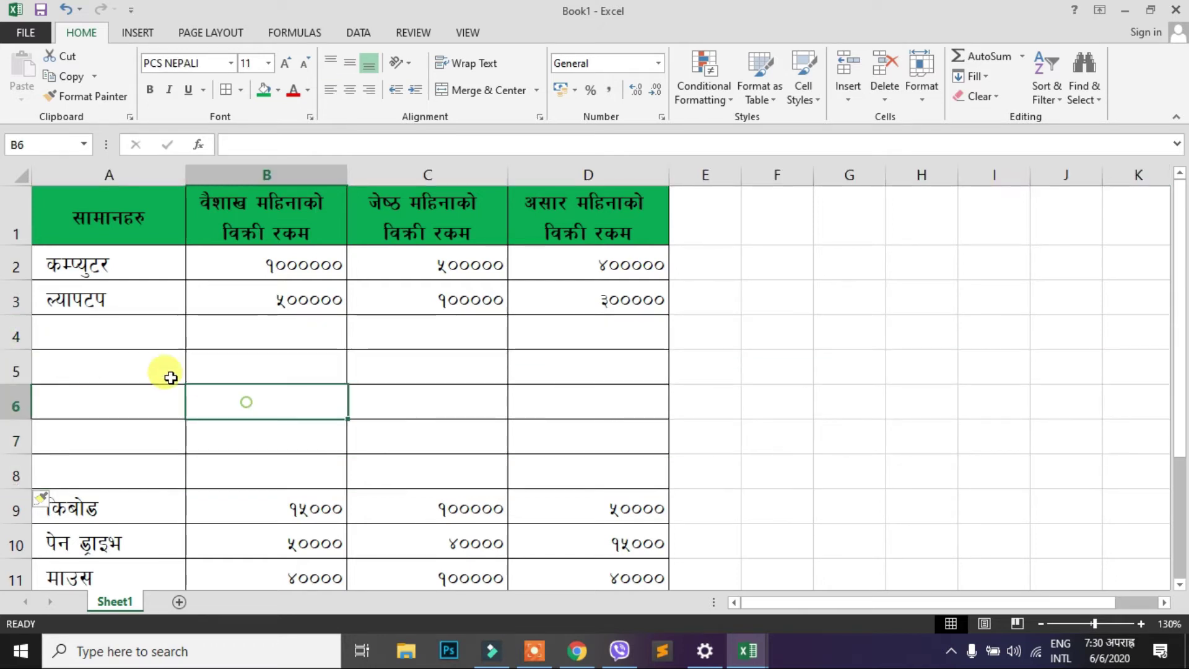
{"action": "left_click", "coordinate": [15, 335]}
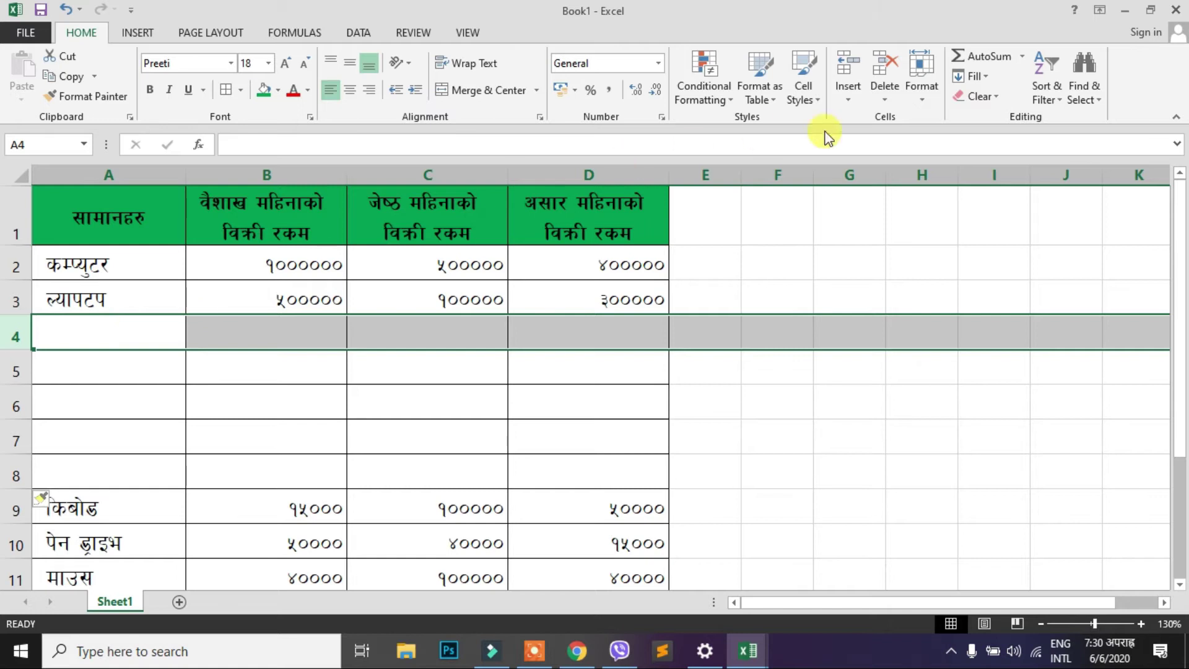
Delete the empty row 4 with Delete Sheet Rows.
{"action": "left_click", "coordinate": [882, 102]}
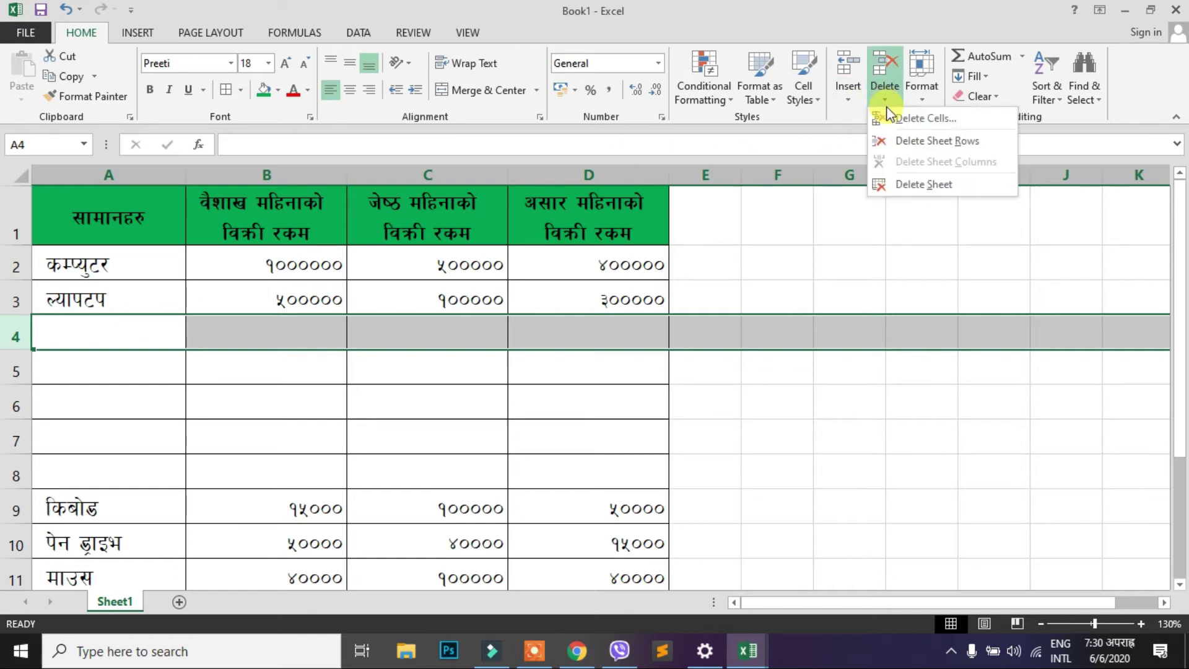
{"action": "left_click", "coordinate": [938, 142]}
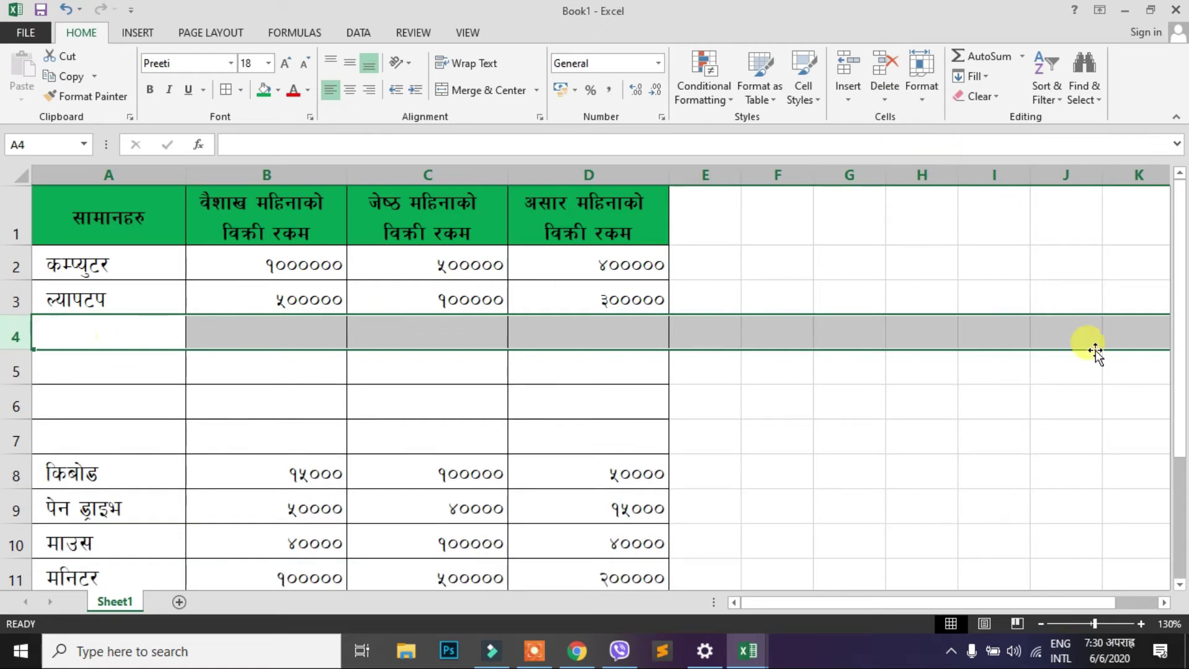
{"action": "left_click", "coordinate": [76, 374]}
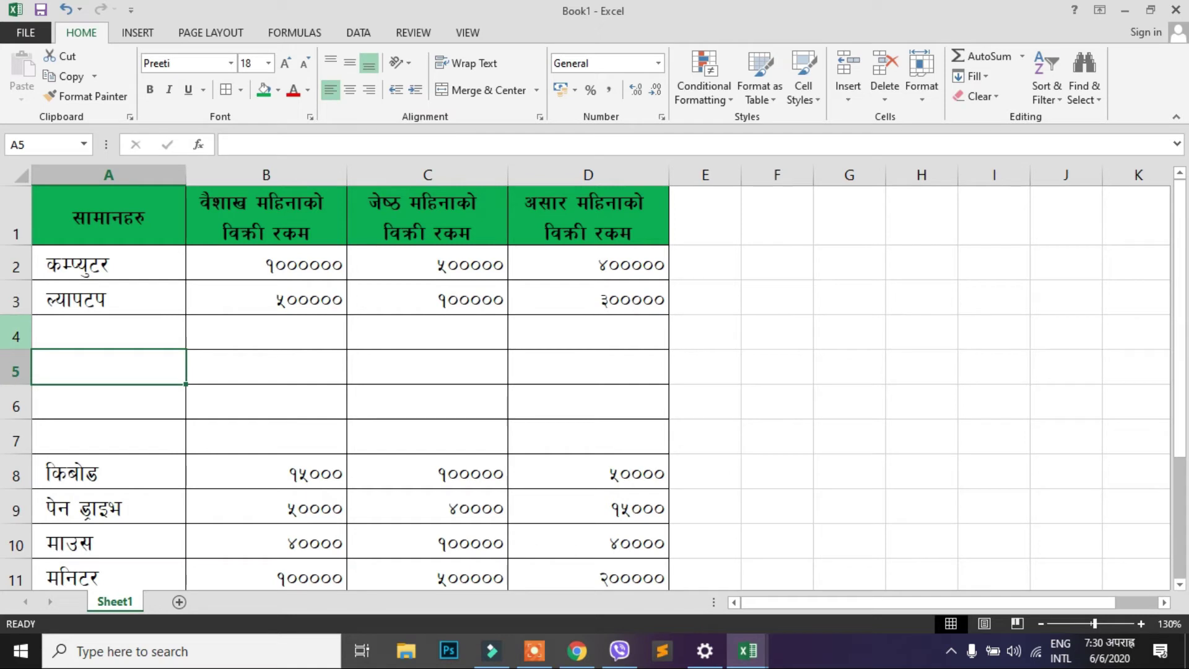
Delete the four blank rows 4–7, then select column B.
{"action": "left_click_drag", "start_coordinate": [16, 337], "coordinate": [15, 441]}
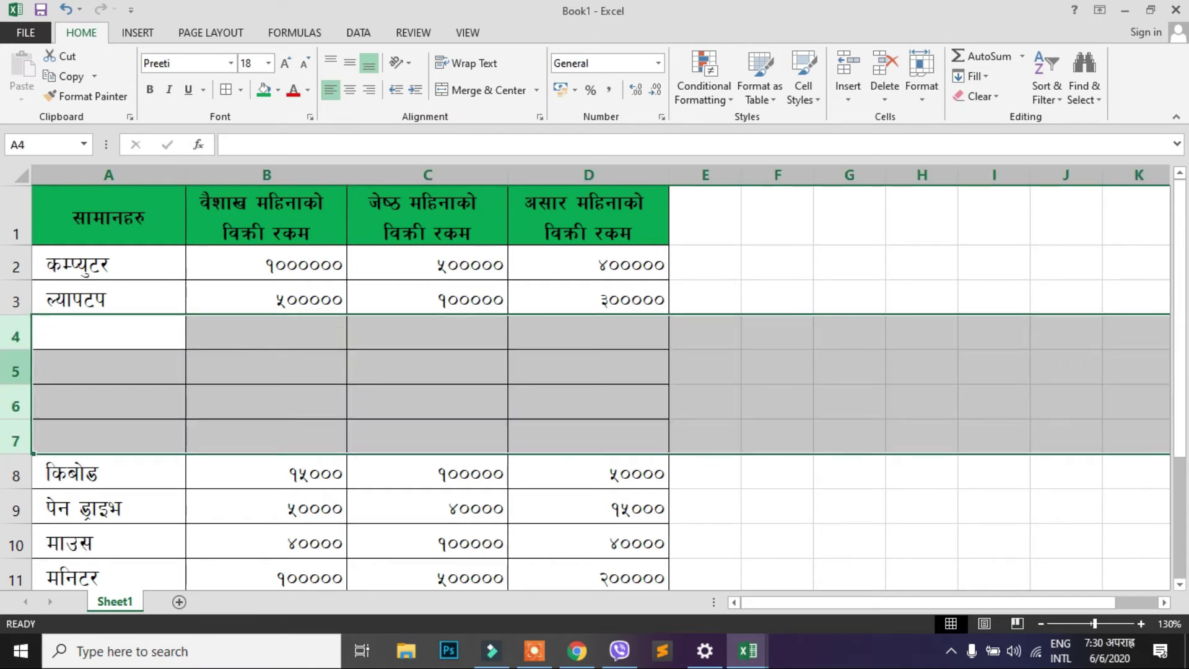
{"action": "right_click", "coordinate": [16, 370]}
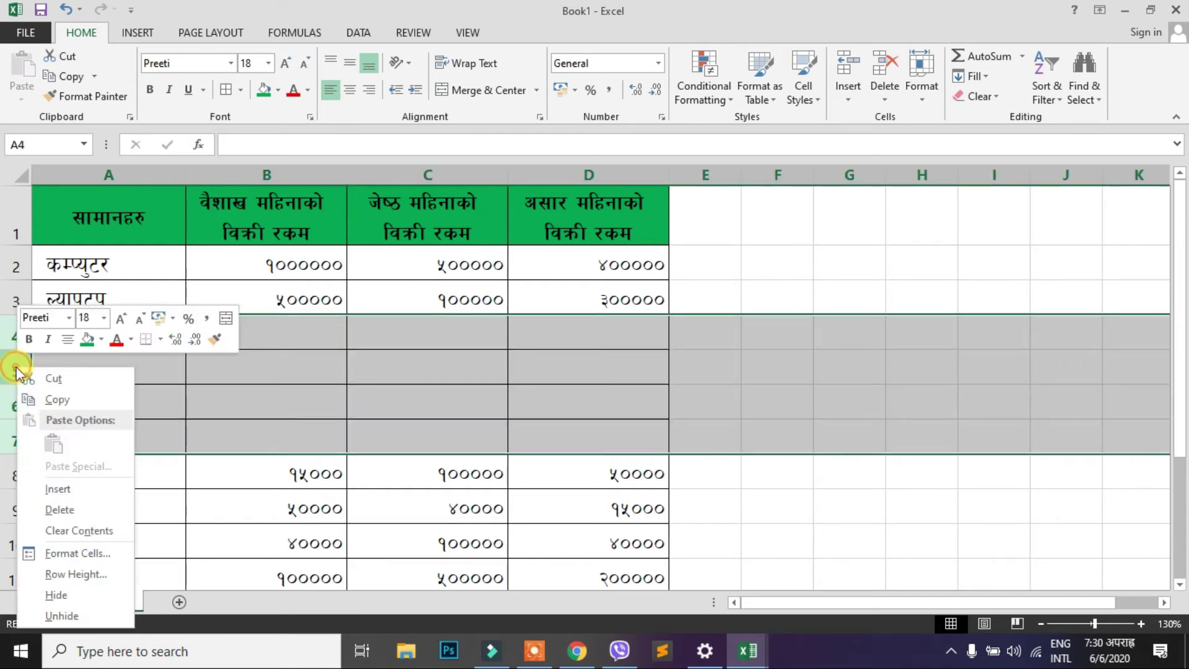
{"action": "left_click", "coordinate": [75, 509]}
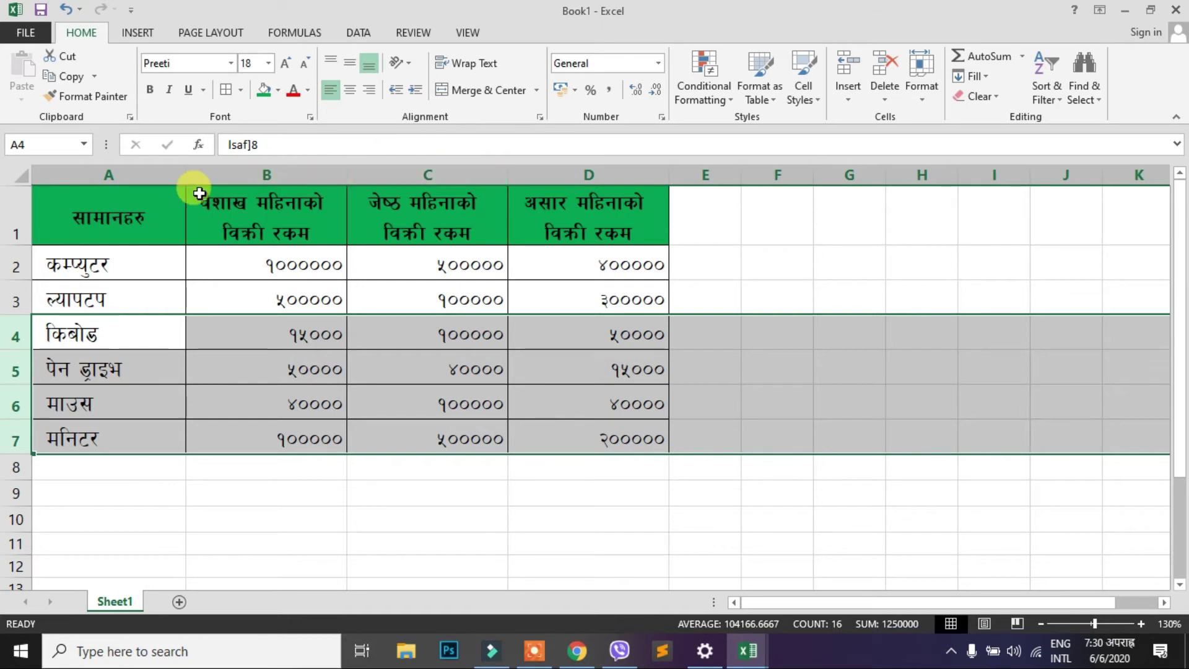
{"action": "left_click", "coordinate": [247, 176]}
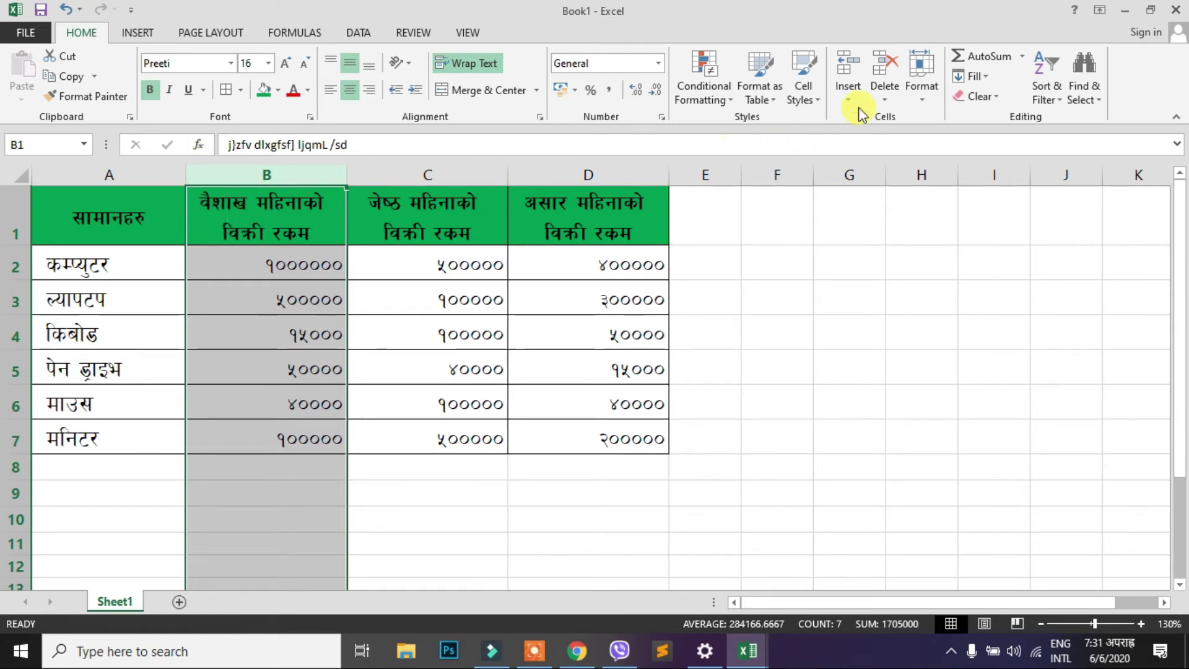
Insert an empty sheet column at column B.
{"action": "left_click", "coordinate": [848, 93]}
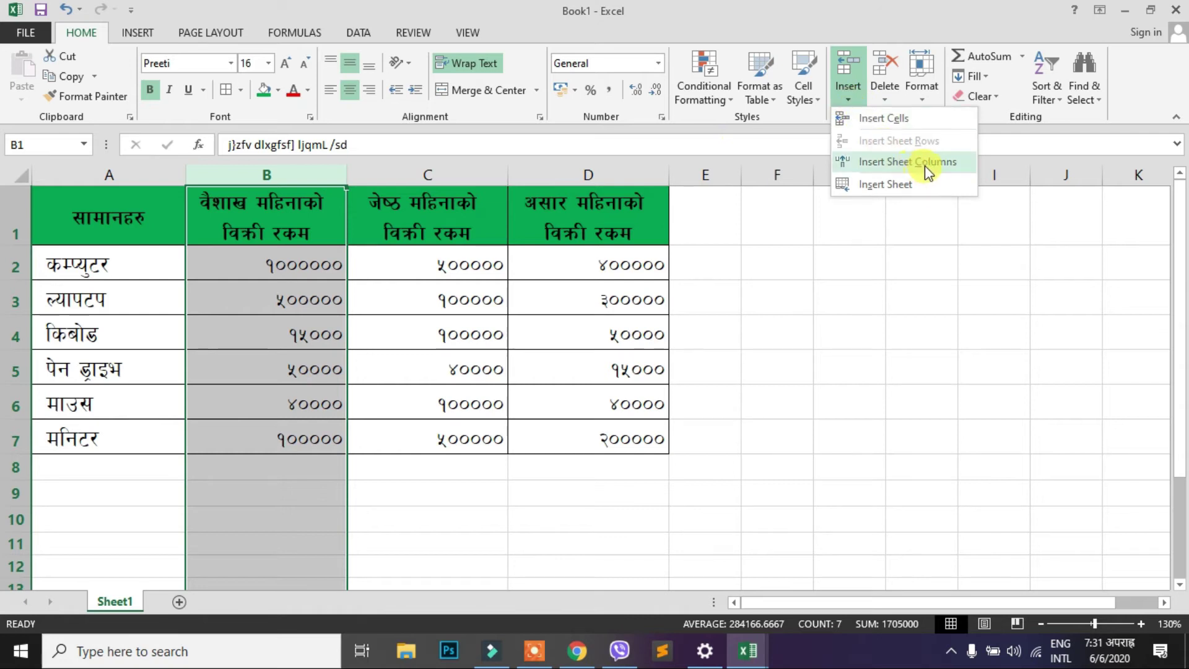
{"action": "left_click", "coordinate": [898, 162]}
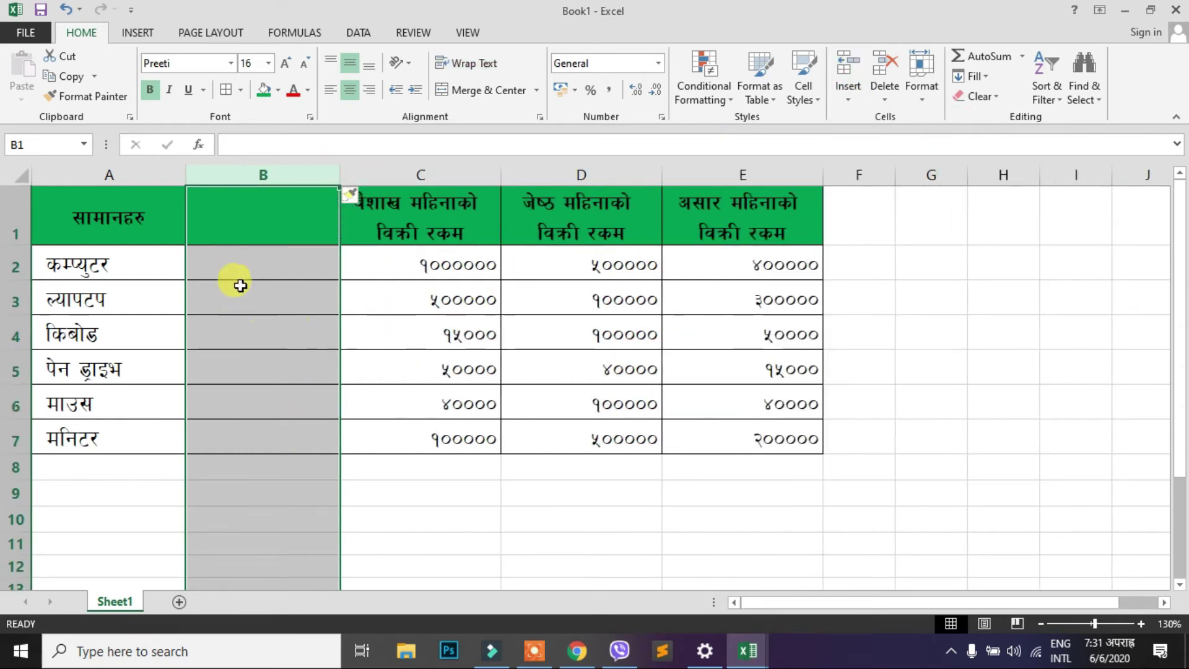
{"action": "left_click", "coordinate": [251, 266]}
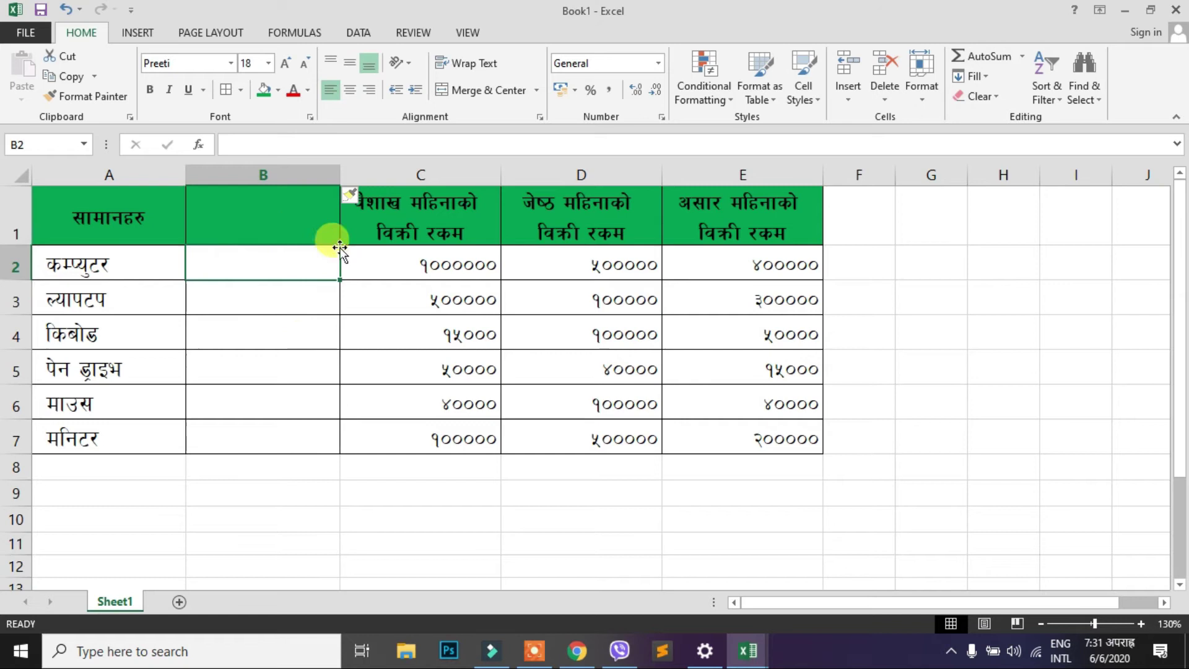
Insert another empty column at C, then select columns D through F.
{"action": "left_click", "coordinate": [407, 175]}
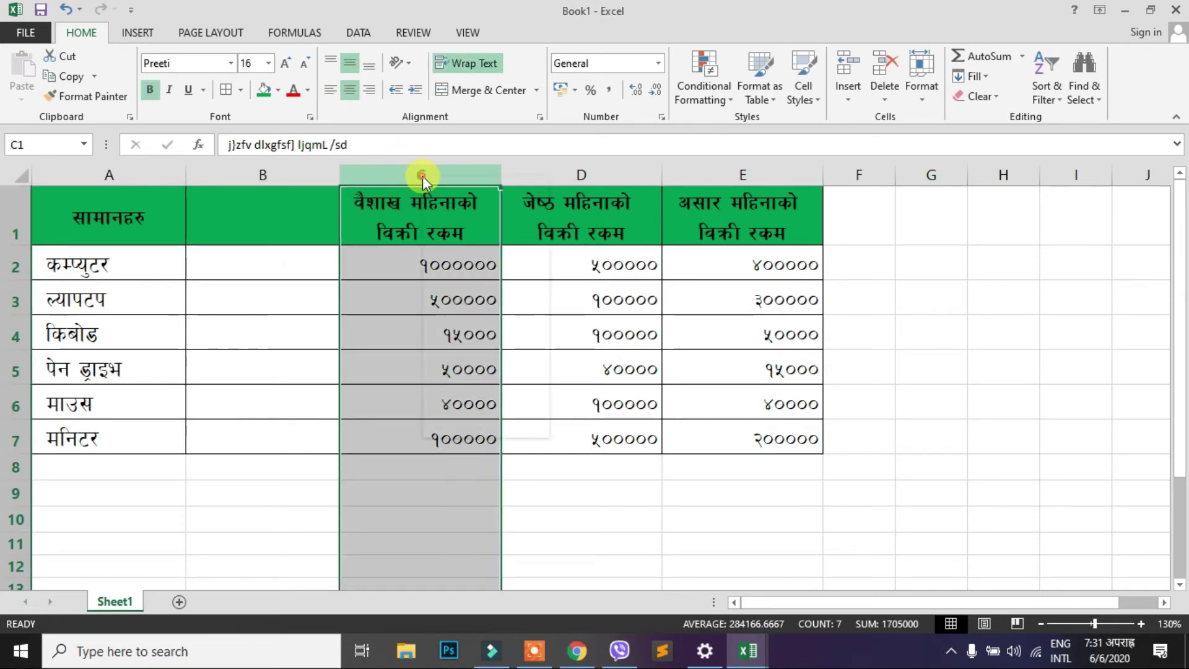
{"action": "right_click", "coordinate": [422, 175]}
{"action": "left_click", "coordinate": [469, 298]}
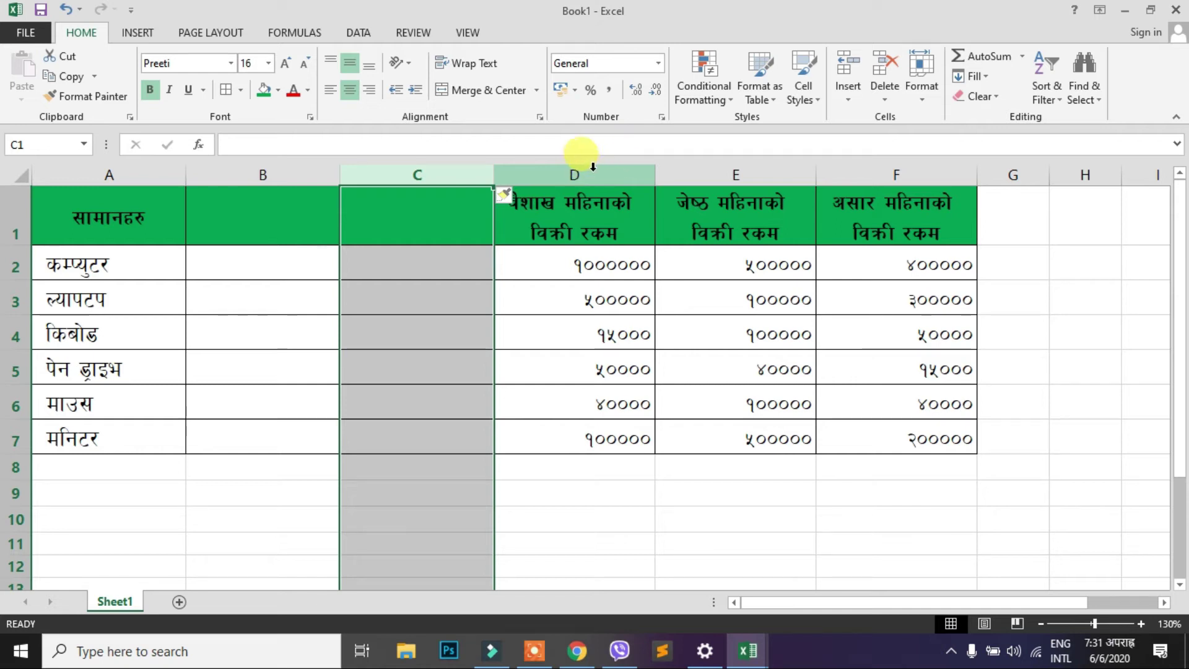
{"action": "mouse_move", "coordinate": [585, 173]}
{"action": "left_mouse_down"}
{"action": "mouse_move", "coordinate": [992, 173]}
{"action": "mouse_move", "coordinate": [931, 185]}
{"action": "left_mouse_up"}
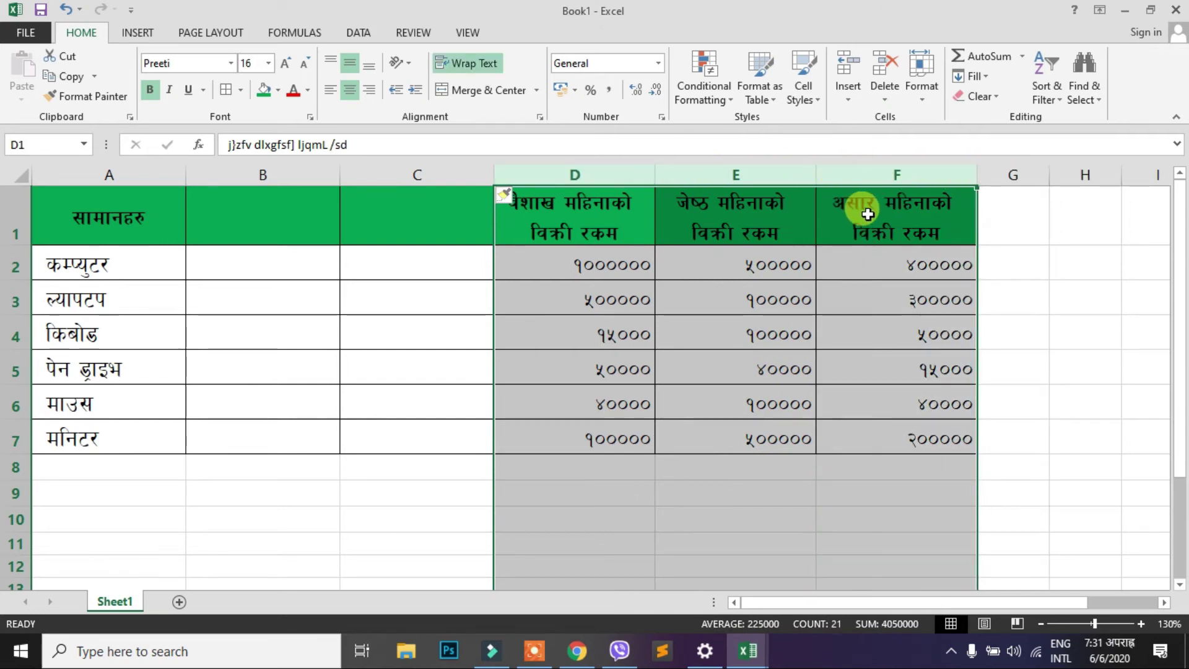
Insert three empty columns at D–F before the sales figures.
{"action": "right_click", "coordinate": [593, 175]}
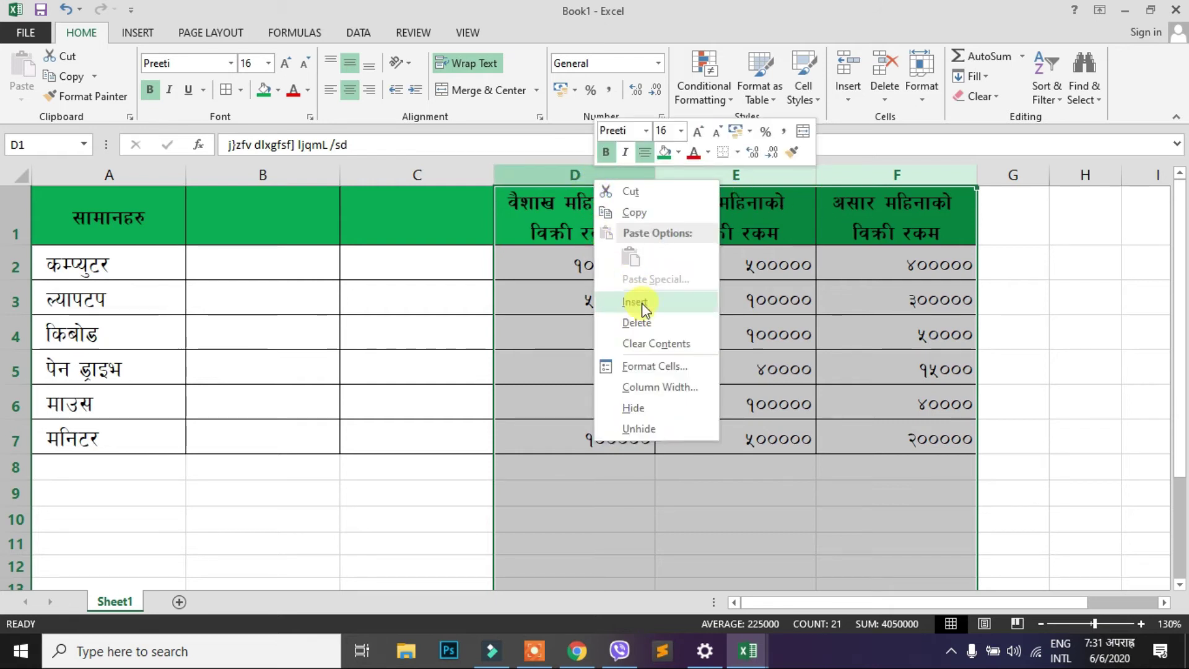
{"action": "left_click", "coordinate": [635, 303]}
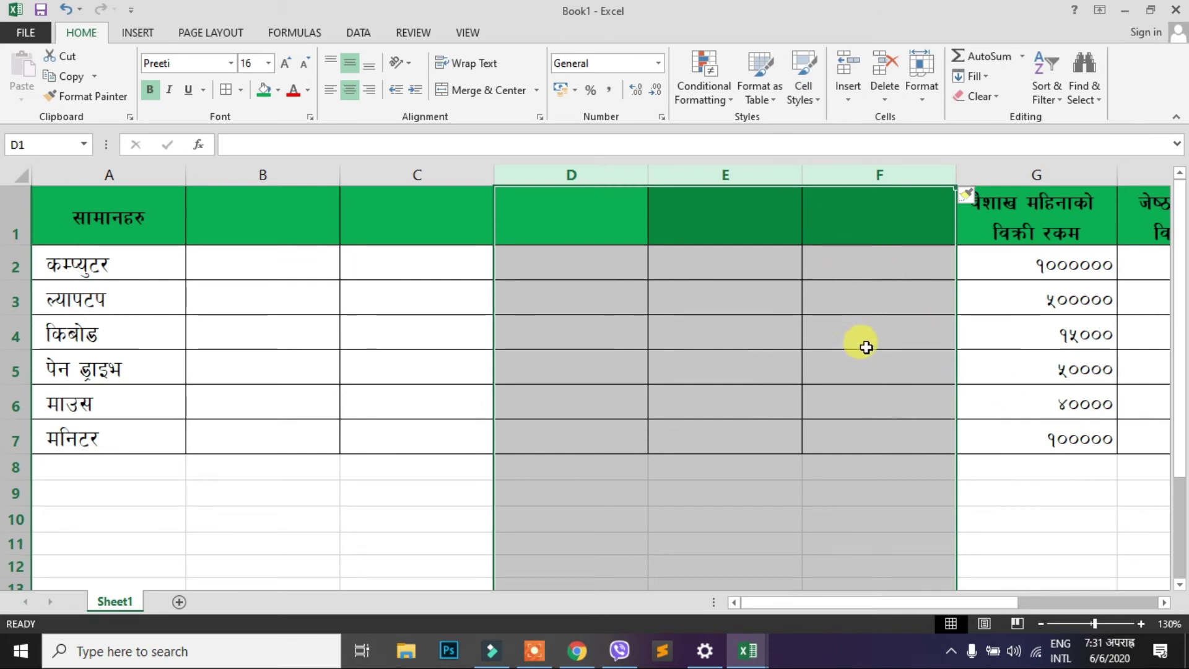
{"action": "left_click", "coordinate": [874, 217]}
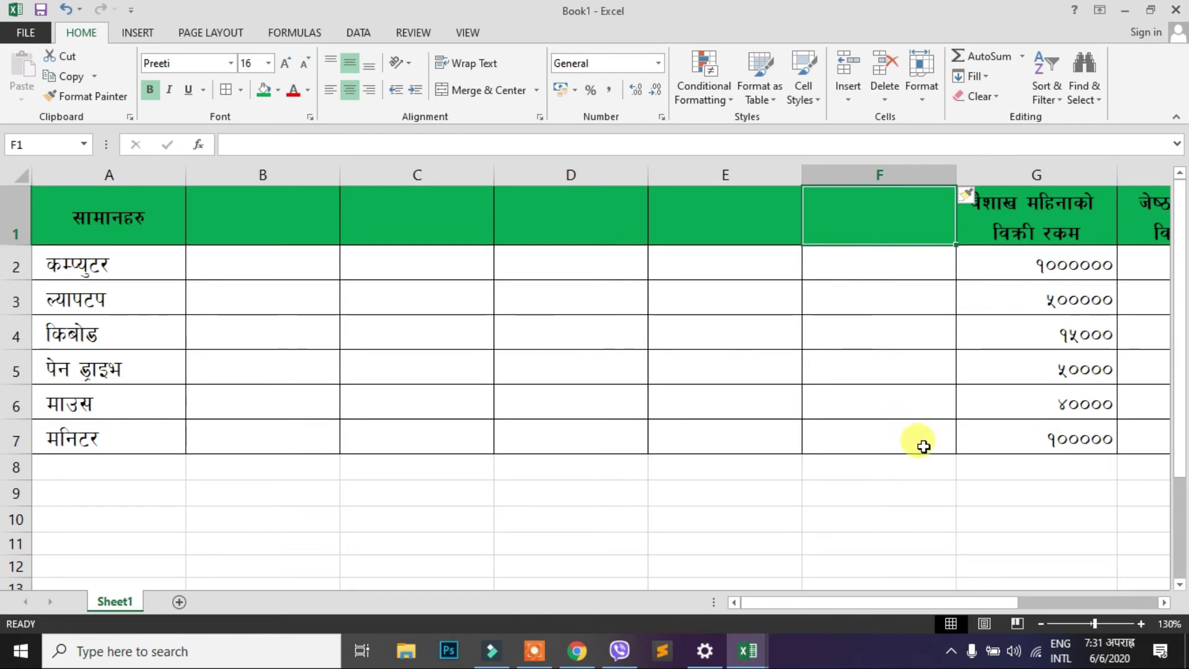
{"action": "left_click", "coordinate": [876, 261]}
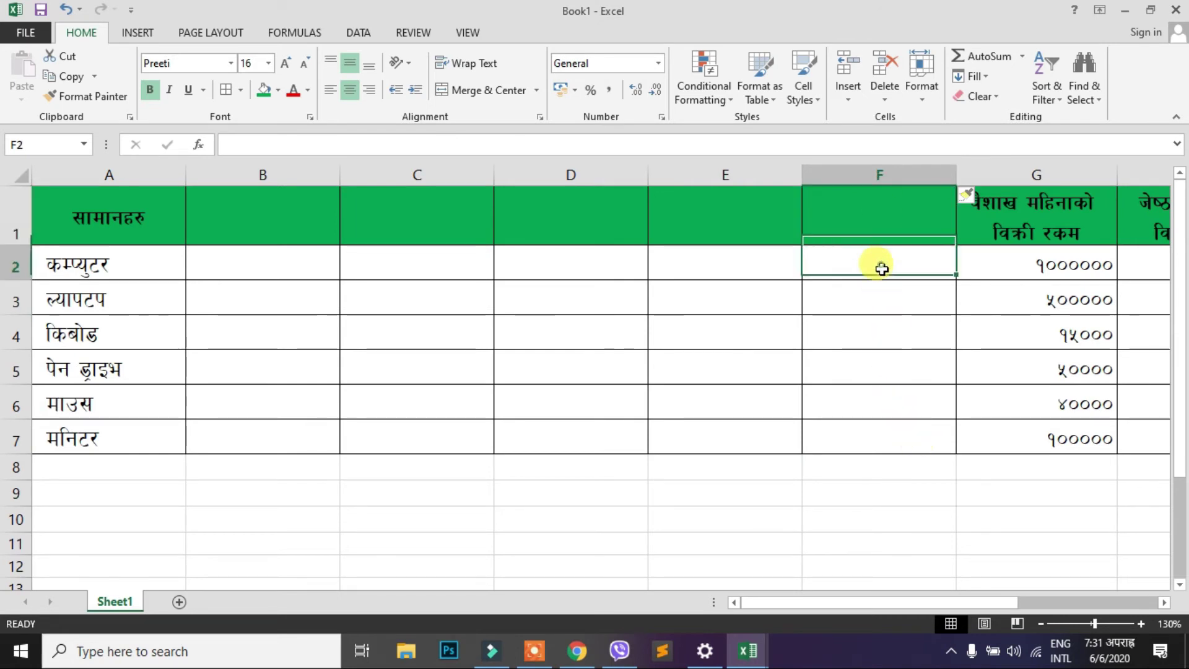
{"action": "left_click", "coordinate": [892, 312]}
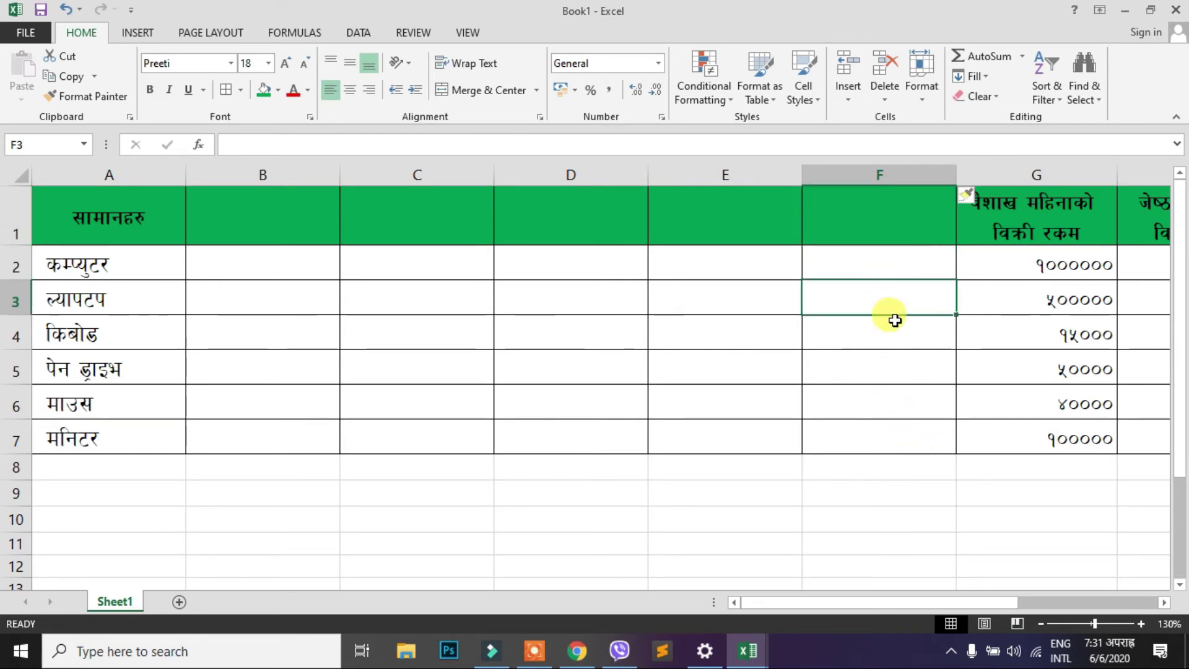
Delete the empty column F, then select columns B through E.
{"action": "left_click", "coordinate": [886, 97]}
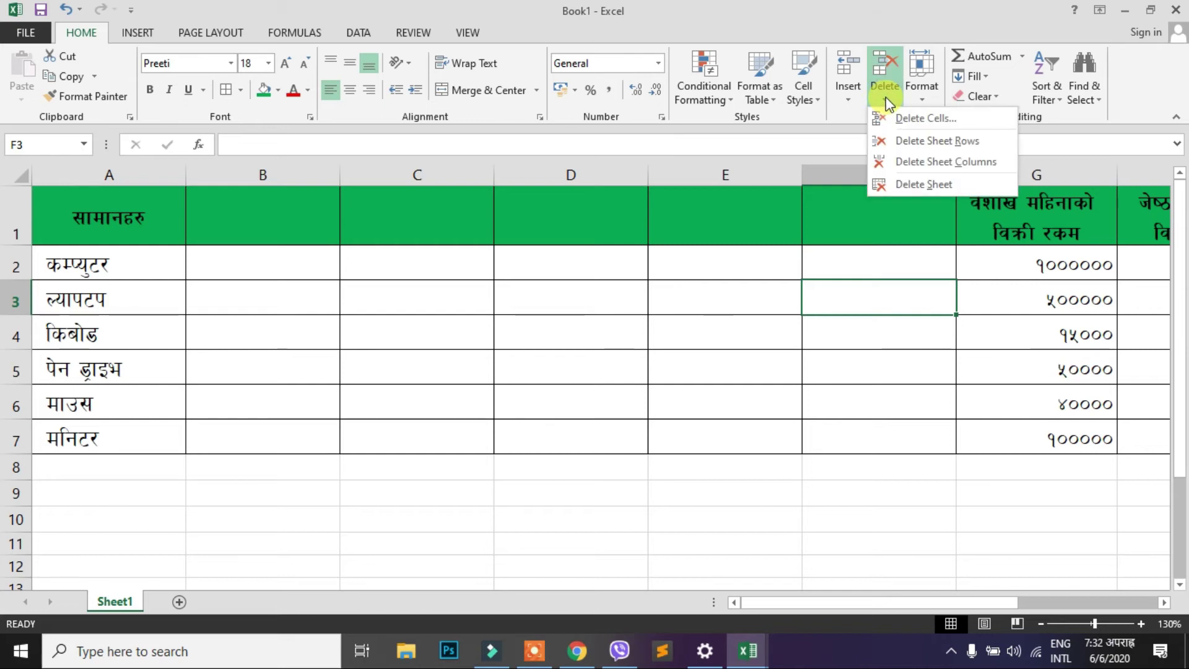
{"action": "left_click", "coordinate": [941, 162]}
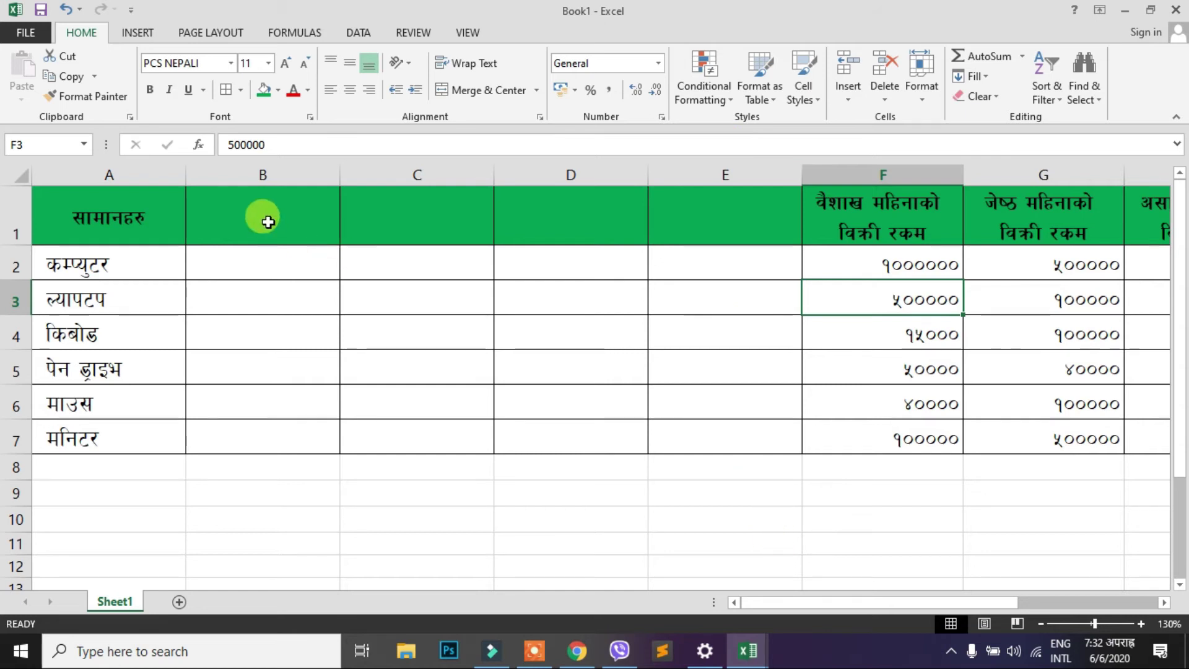
{"action": "left_click_drag", "start_coordinate": [275, 171], "coordinate": [697, 172]}
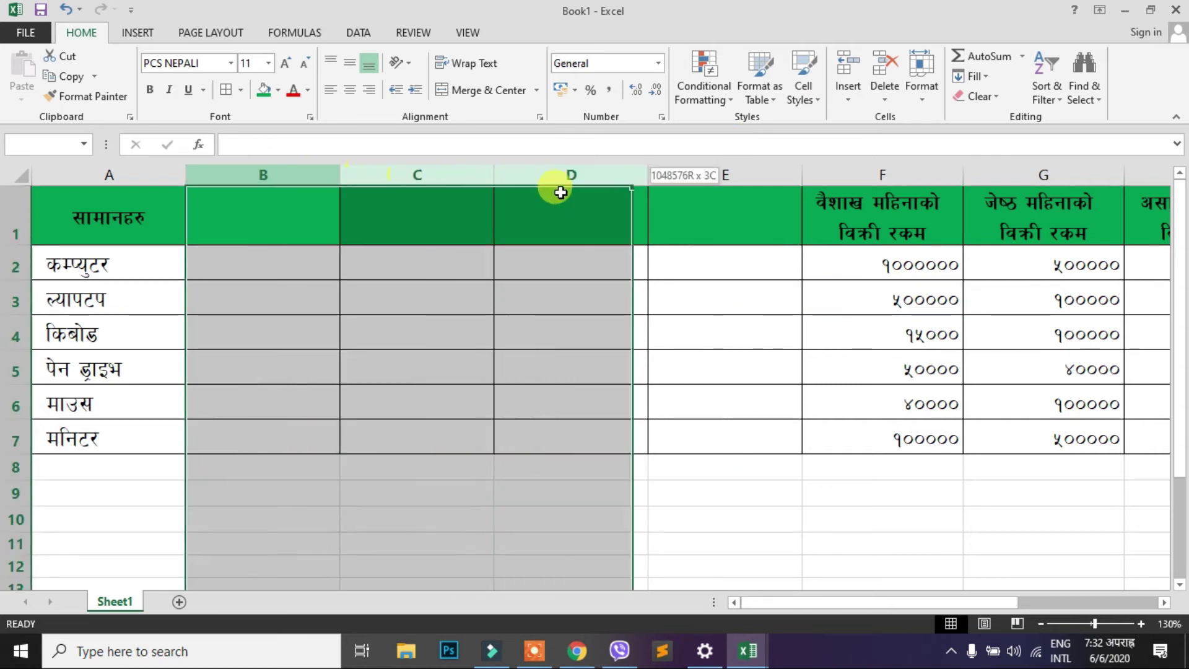
Delete empty columns B–E so the monthly figures sit in B–D again.
{"action": "left_click", "coordinate": [279, 171]}
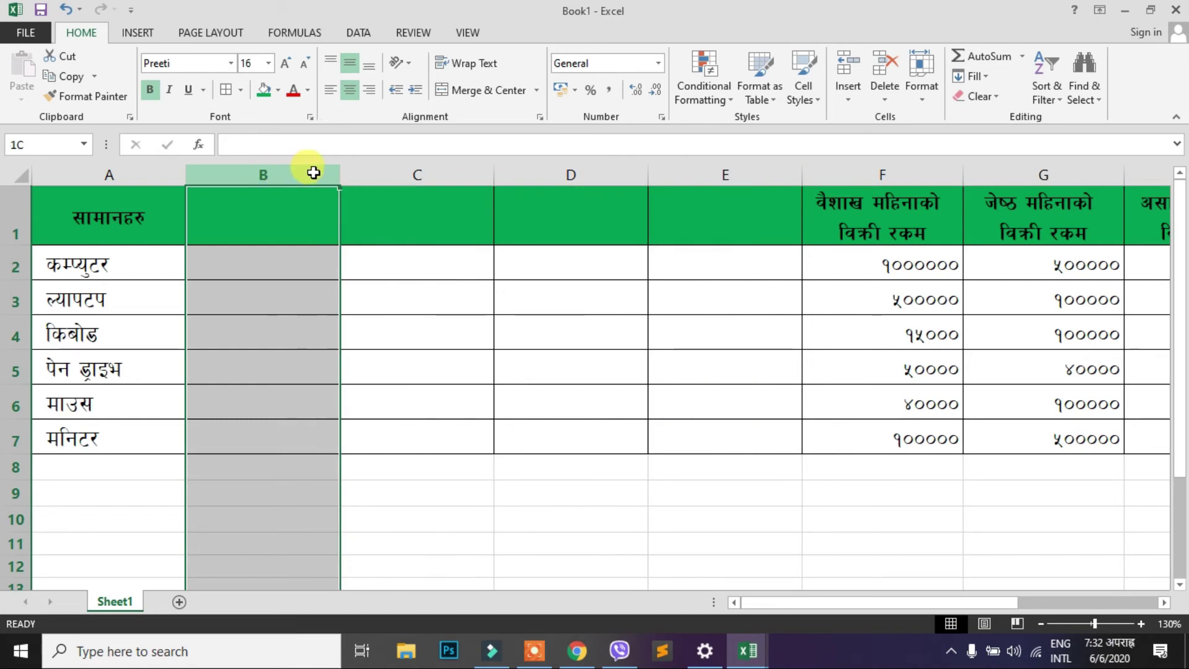
{"action": "left_click_drag", "start_coordinate": [280, 171], "coordinate": [685, 164]}
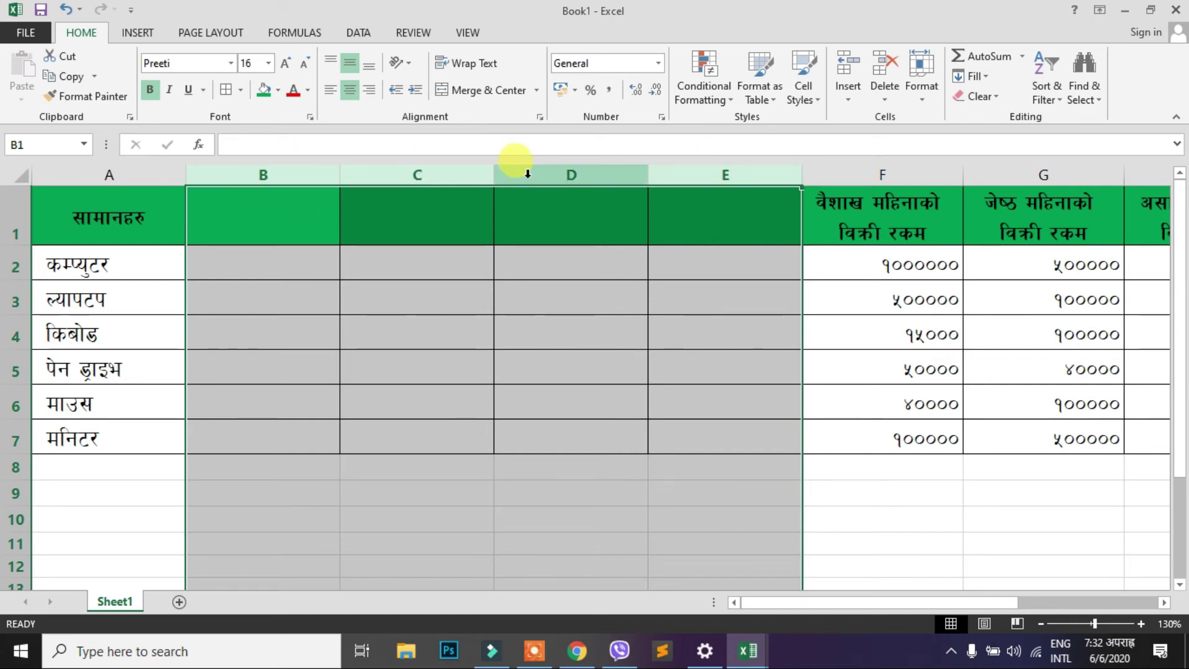
{"action": "right_click", "coordinate": [625, 172]}
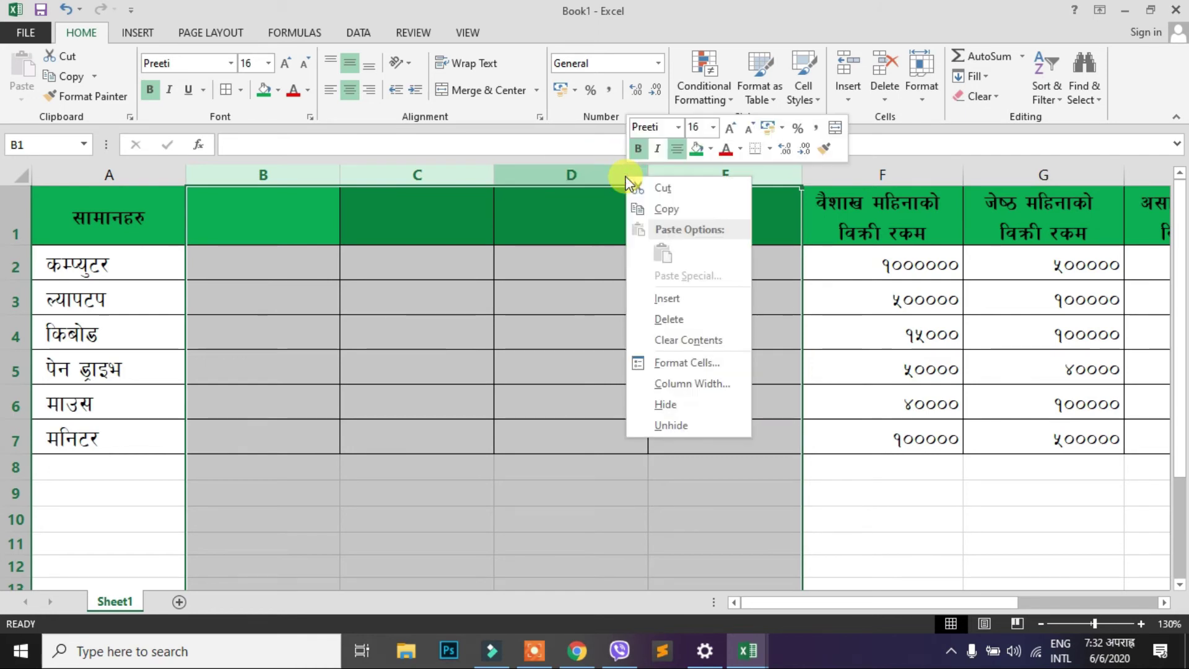
{"action": "left_click", "coordinate": [685, 321]}
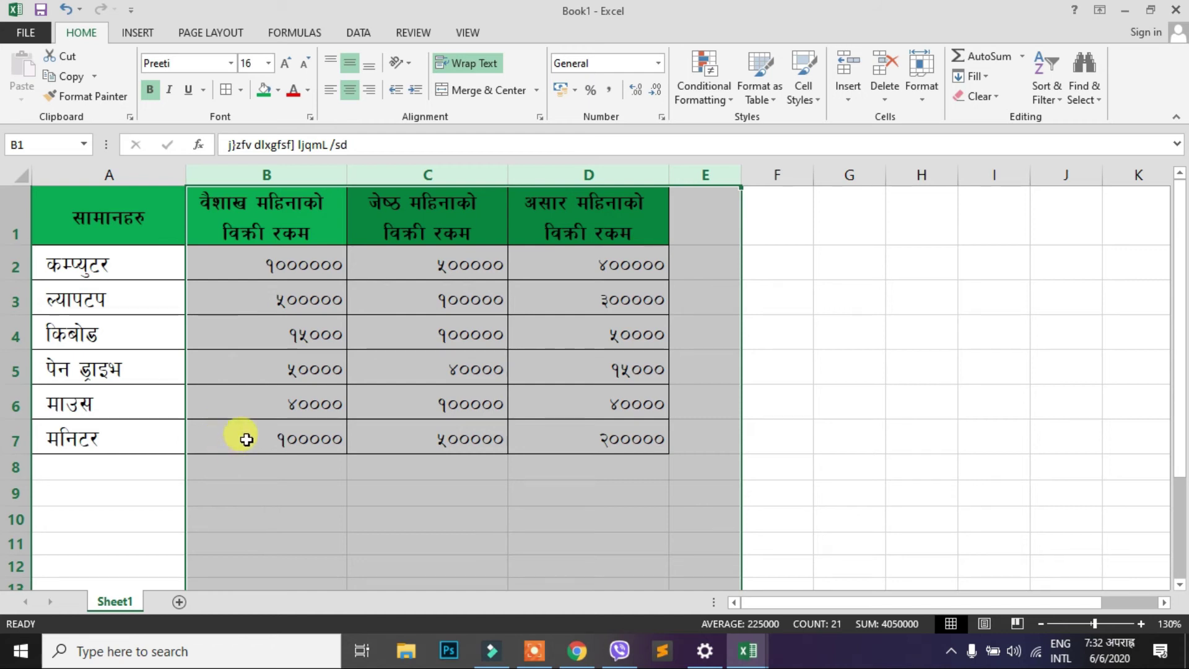
Insert a blank worksheet, Sheet2, ahead of Sheet1 from the Insert menu.
{"action": "left_click", "coordinate": [844, 99]}
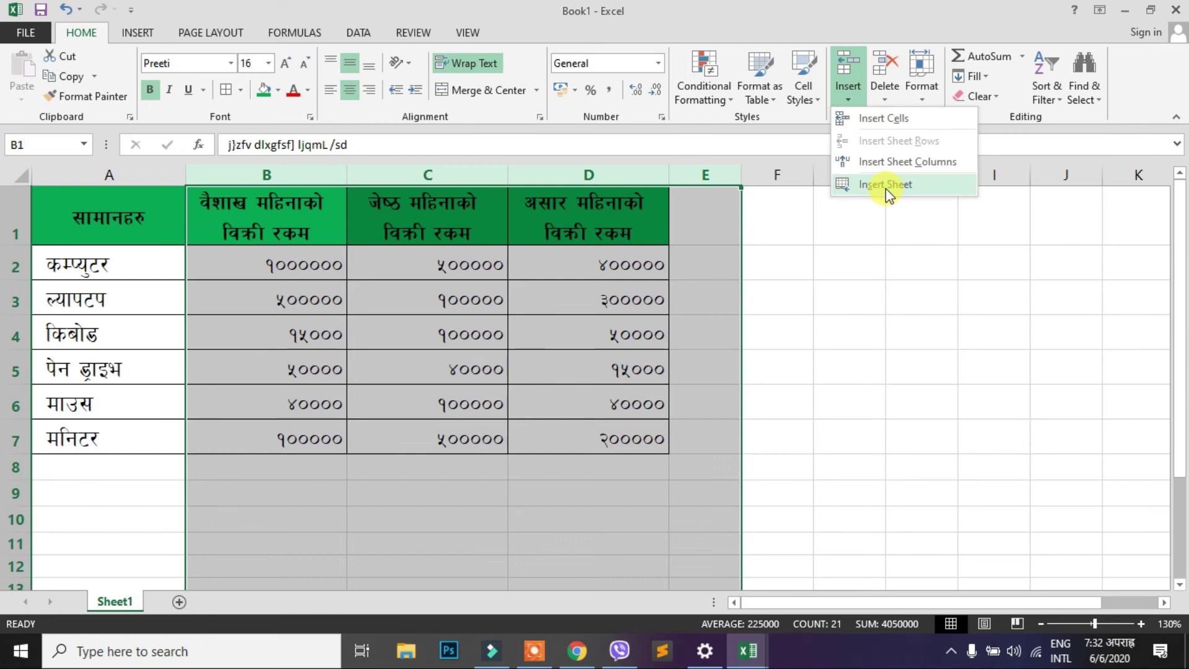
{"action": "left_click", "coordinate": [785, 325]}
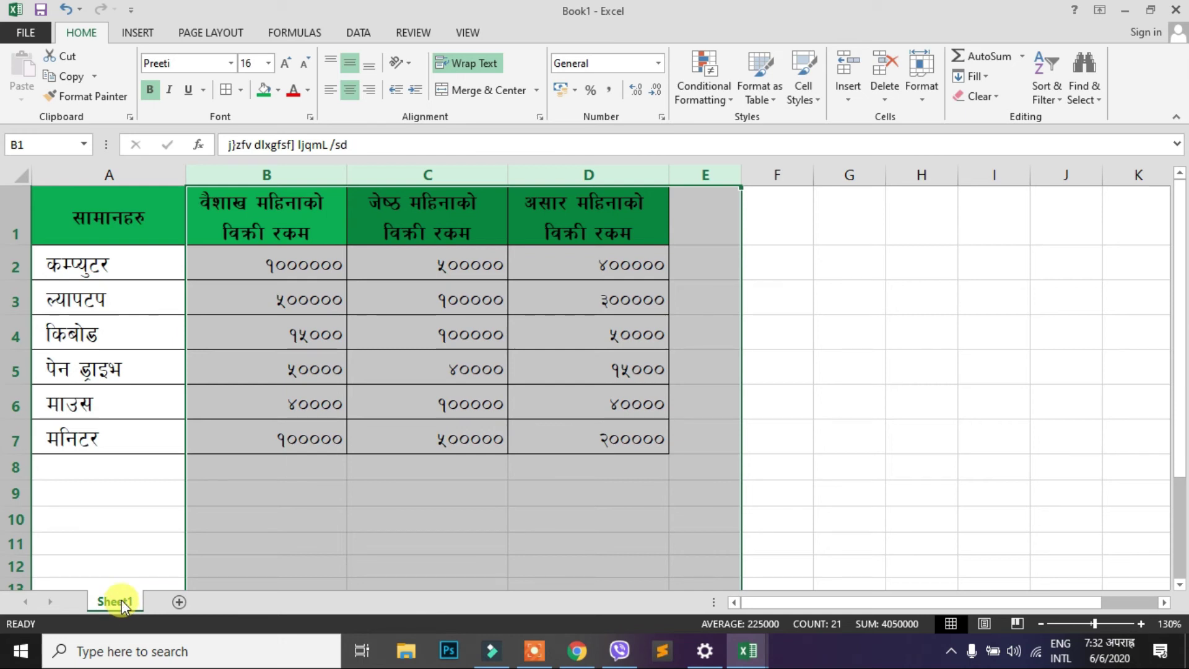
{"action": "left_click", "coordinate": [221, 561]}
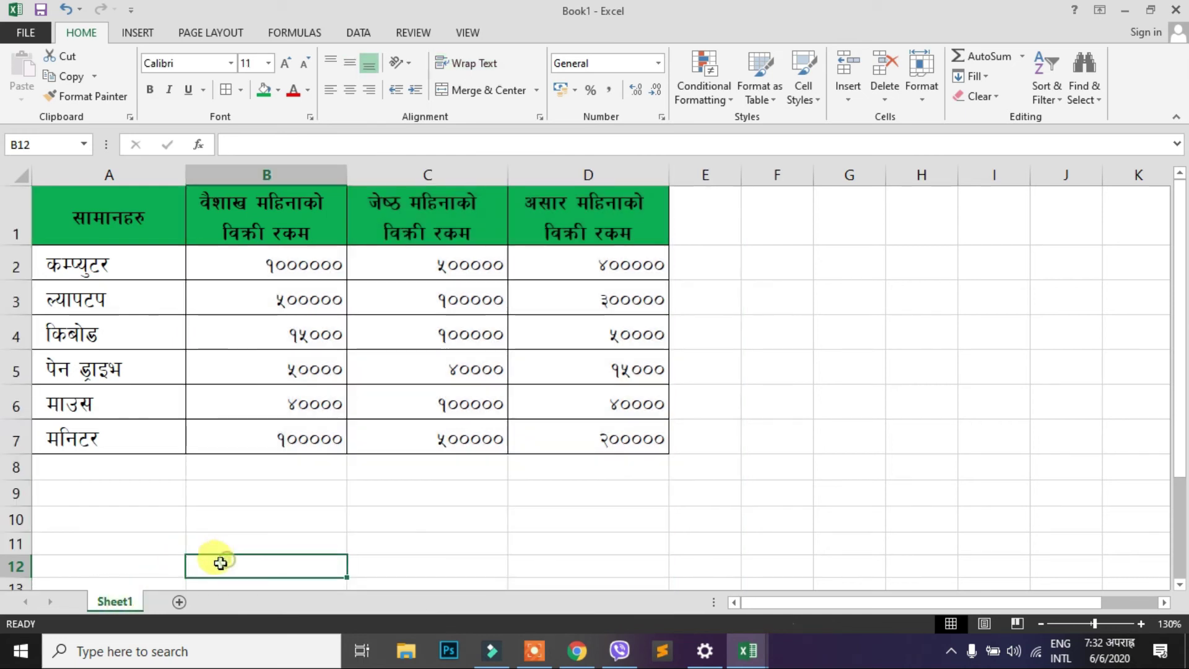
{"action": "left_click", "coordinate": [852, 101]}
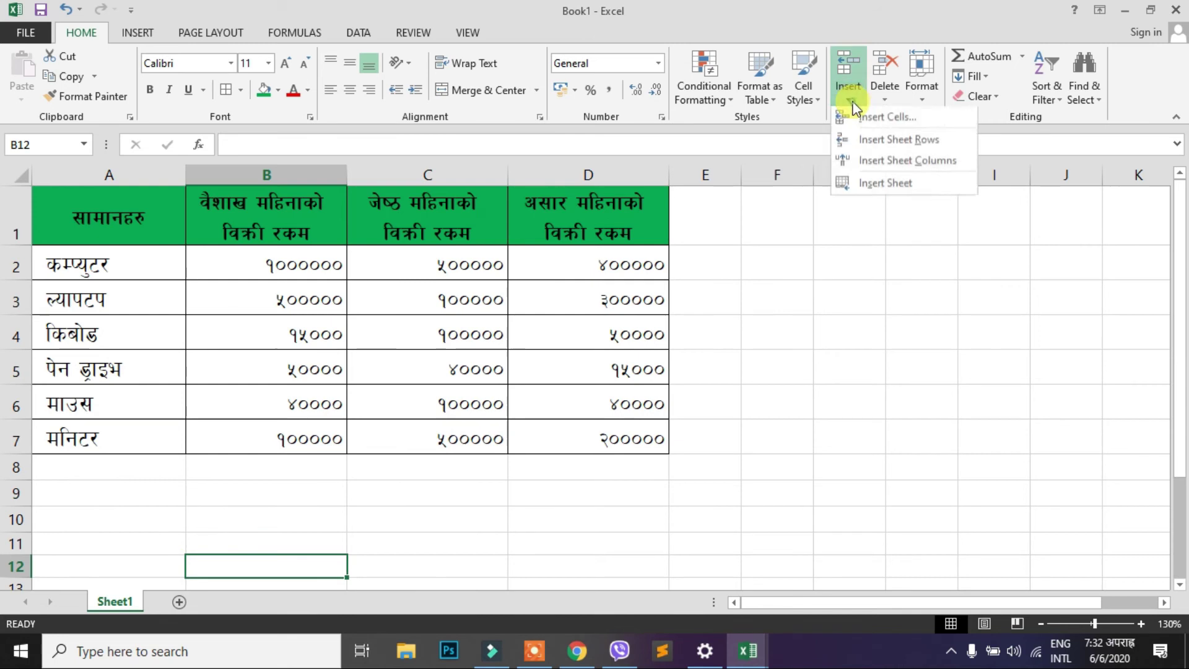
{"action": "left_click", "coordinate": [887, 185]}
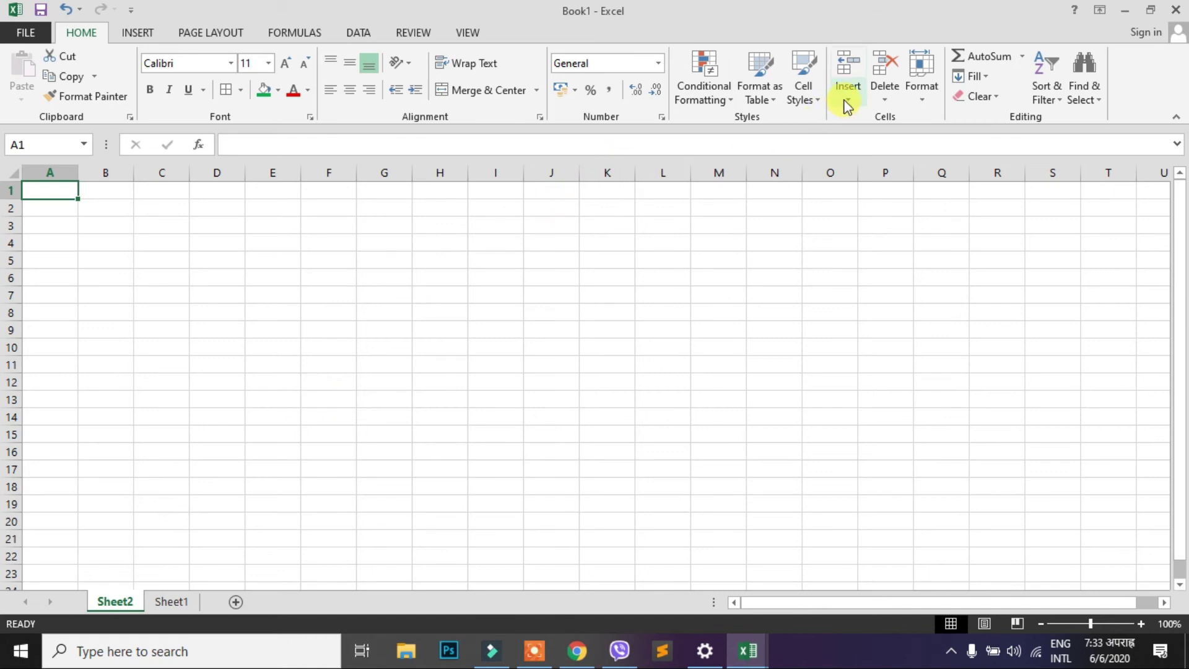
Add worksheets Sheet3 and Sheet4, then move Sheet1 to the first tab position.
{"action": "left_click", "coordinate": [235, 602]}
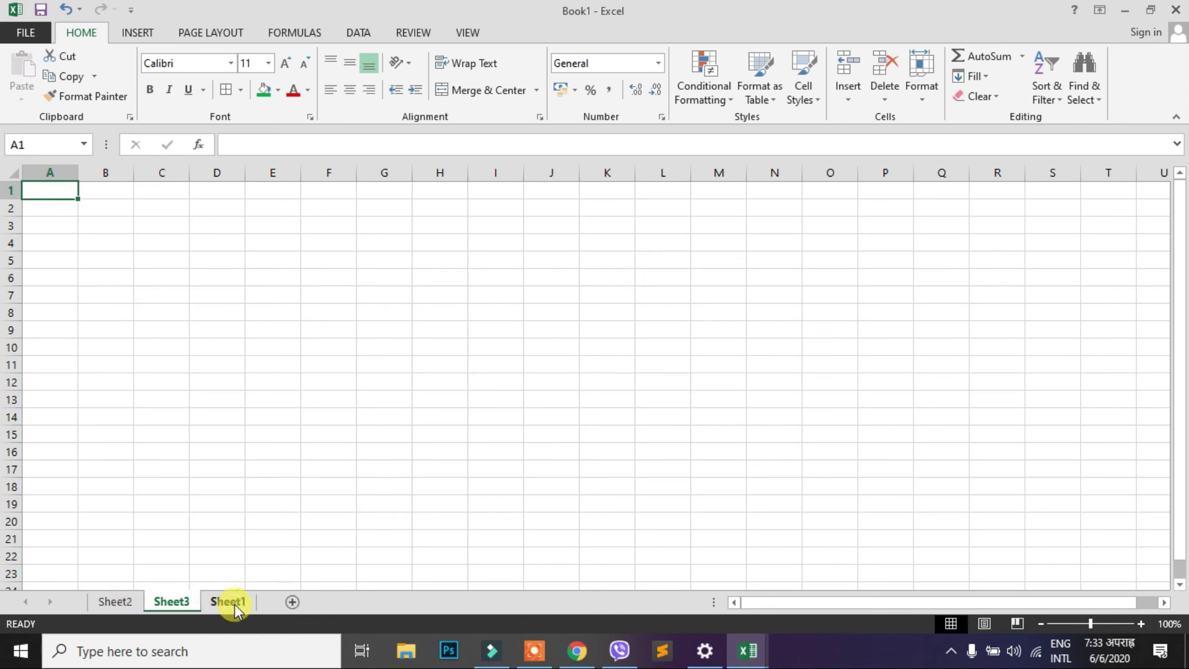
{"action": "left_click", "coordinate": [292, 602]}
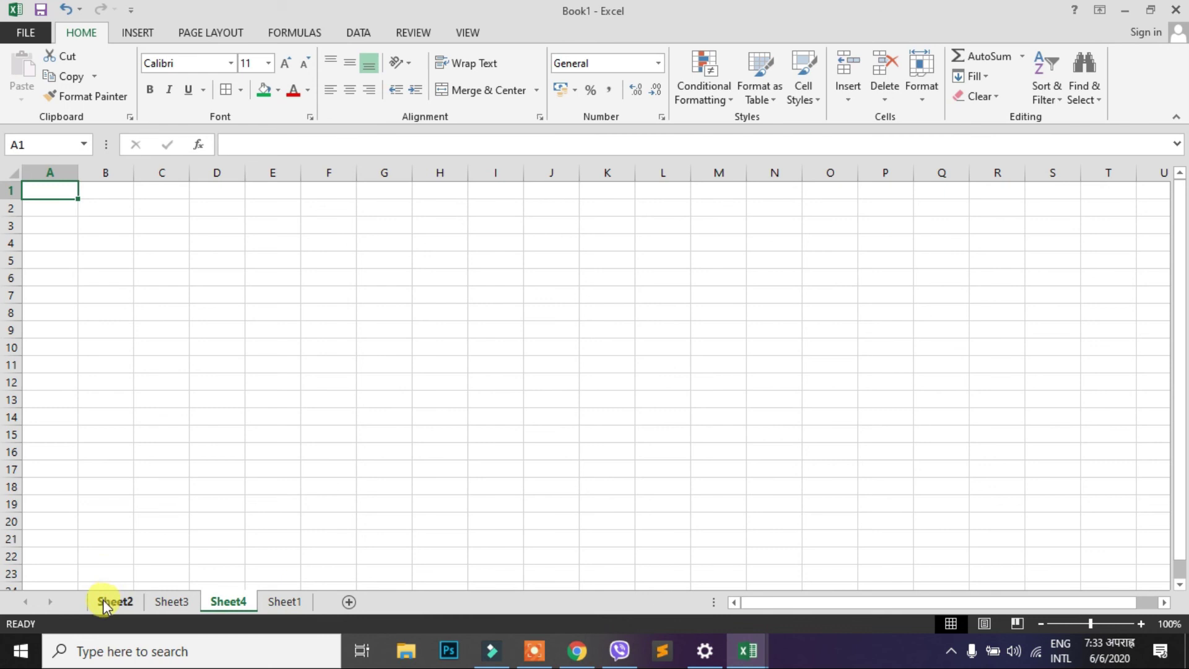
{"action": "left_click", "coordinate": [291, 600]}
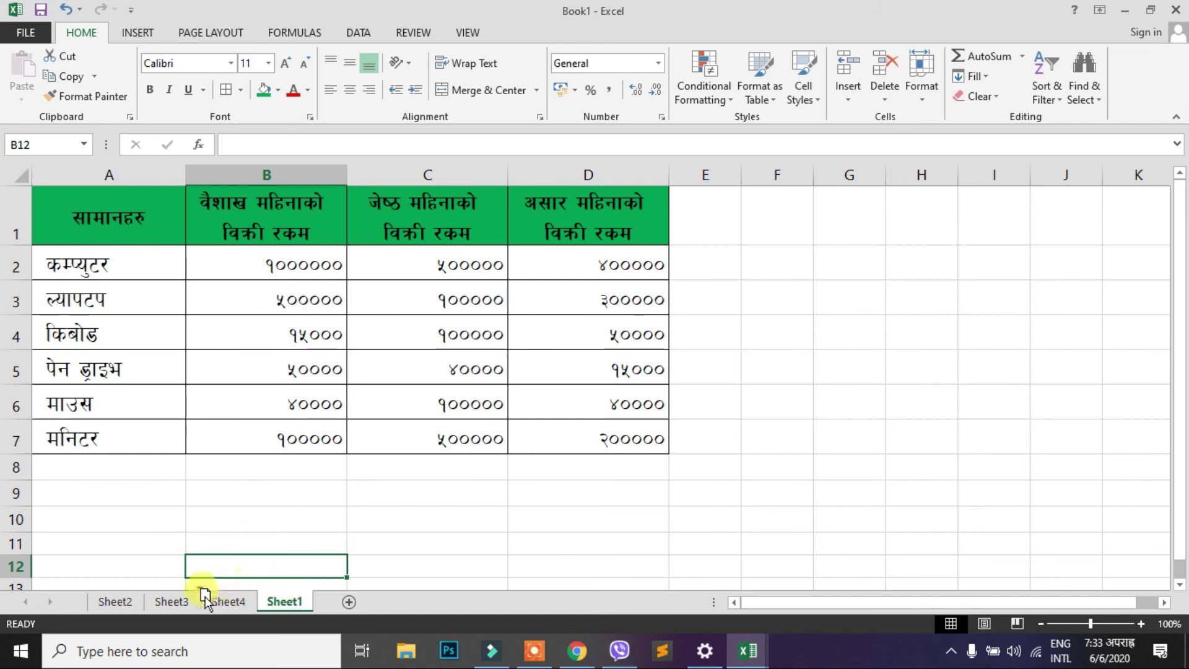
{"action": "left_click_drag", "start_coordinate": [204, 596], "coordinate": [102, 603]}
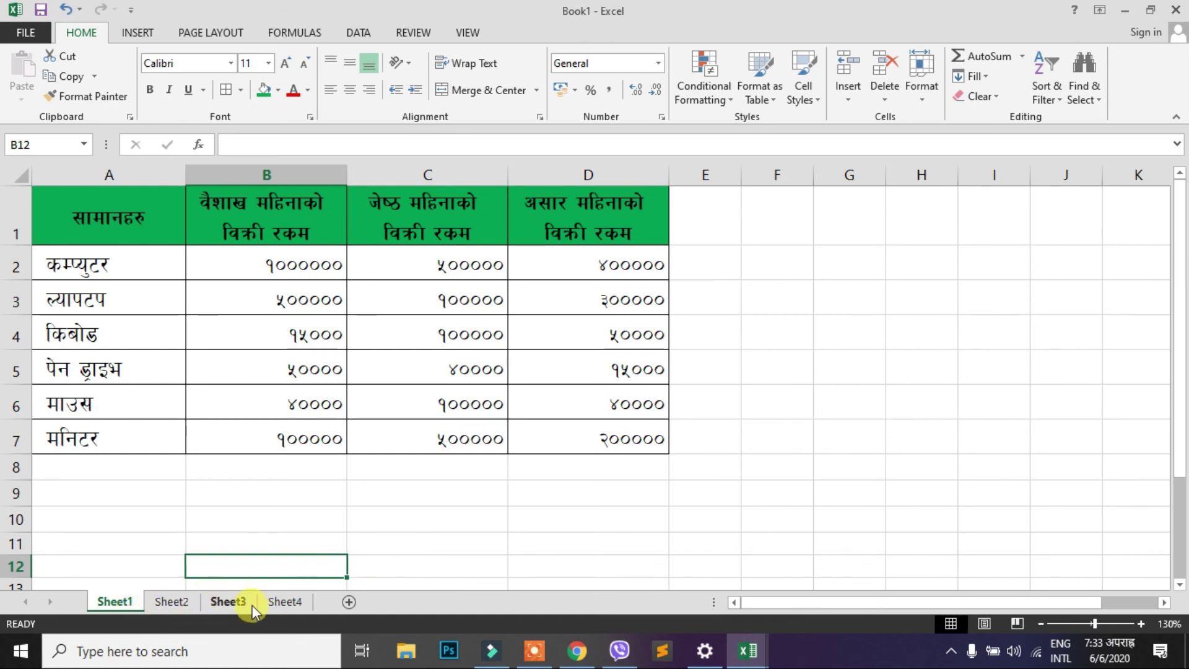
Delete the empty Sheet4 using the Delete Sheet command on the Home ribbon.
{"action": "left_click", "coordinate": [285, 600]}
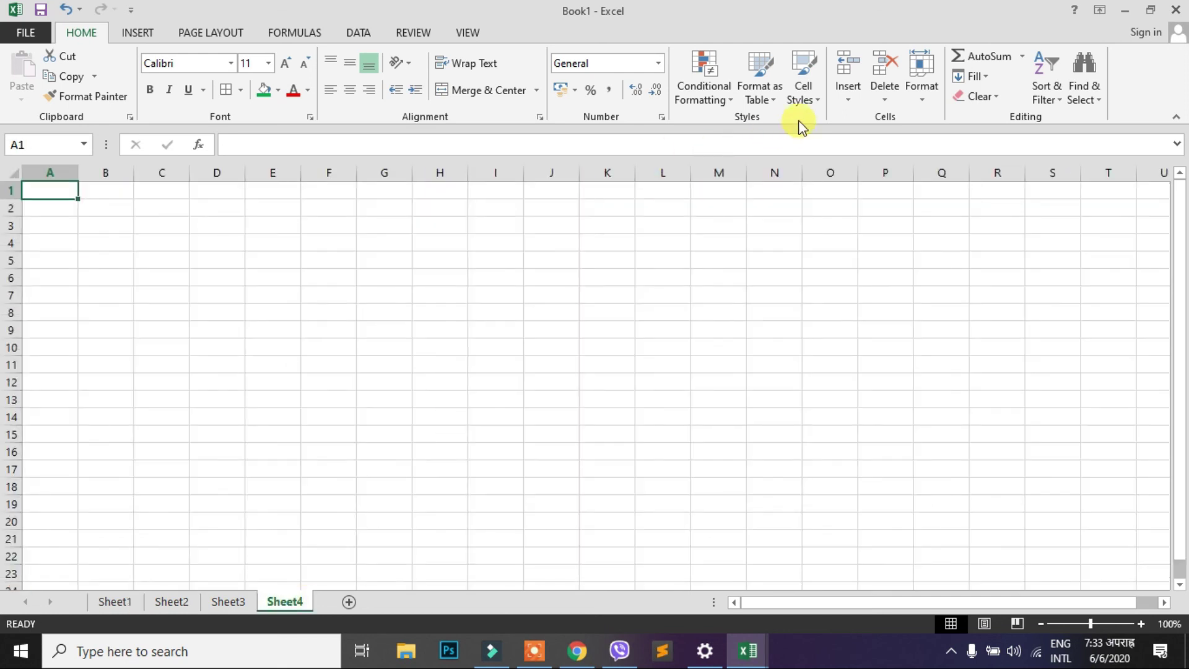
{"action": "left_click", "coordinate": [882, 99]}
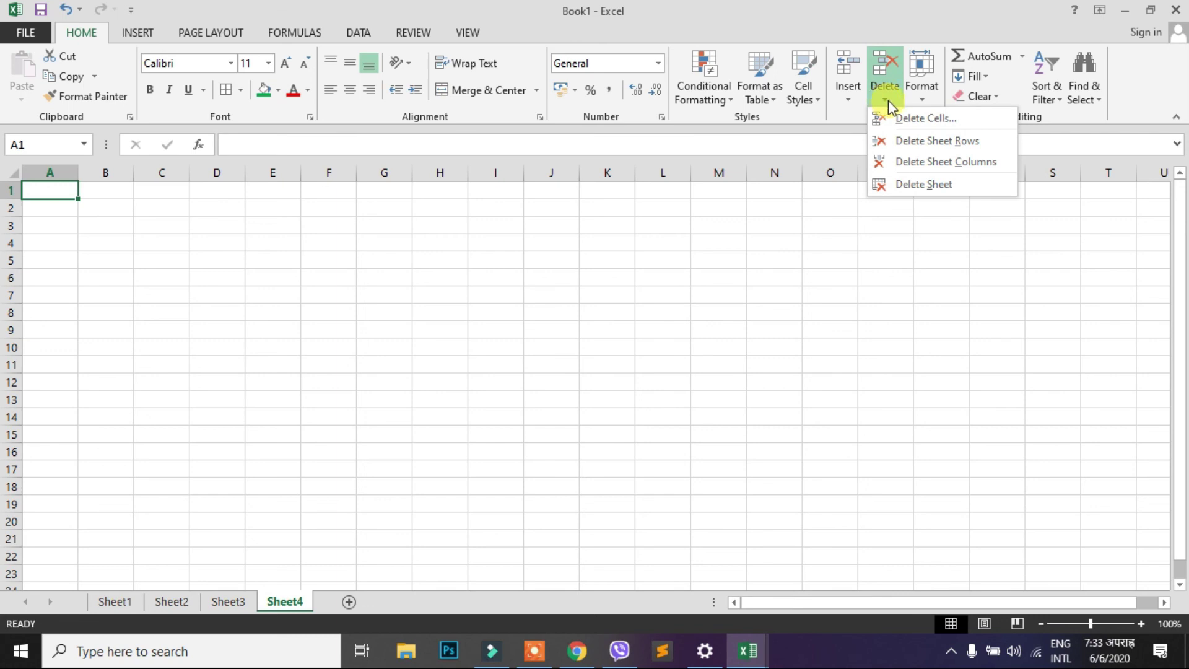
{"action": "left_click", "coordinate": [938, 181]}
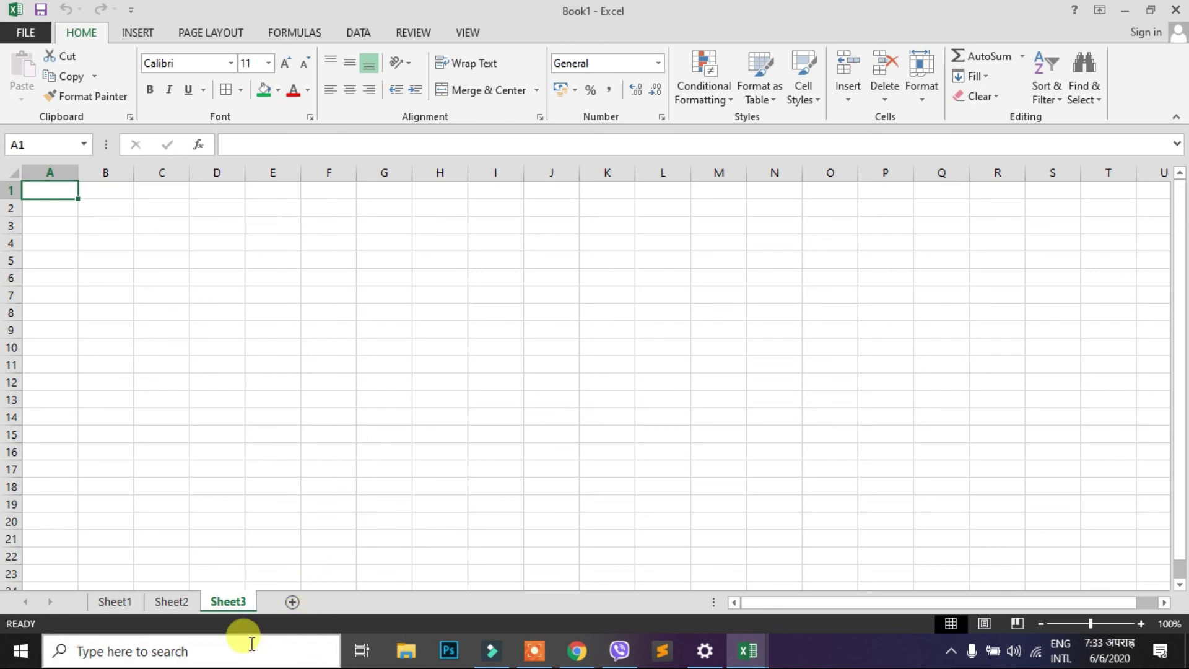
Delete Sheet3 from its tab's context menu, then return to Sheet1's sales table.
{"action": "right_click", "coordinate": [230, 600]}
{"action": "left_click", "coordinate": [274, 418]}
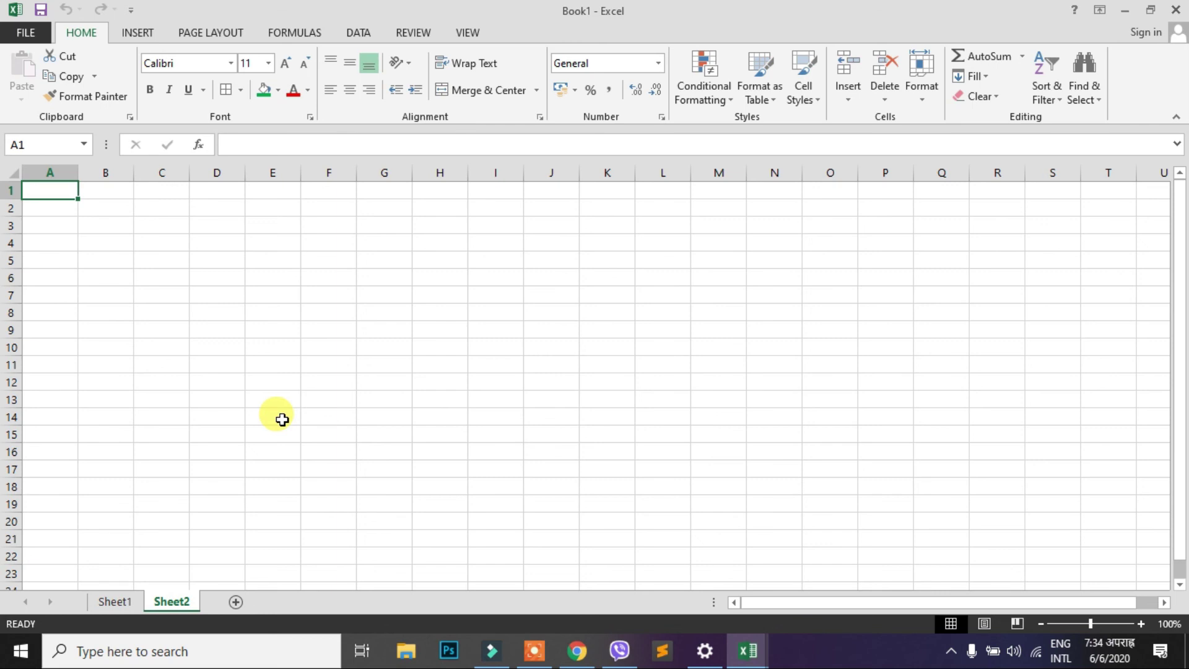
{"action": "left_click", "coordinate": [116, 601]}
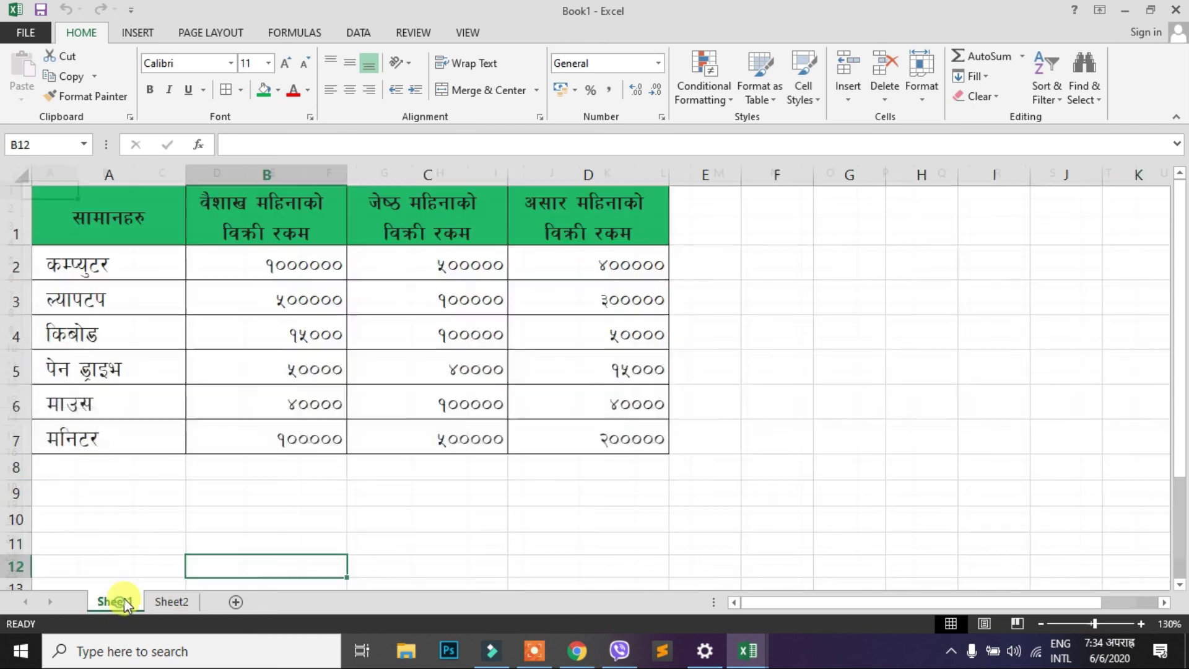